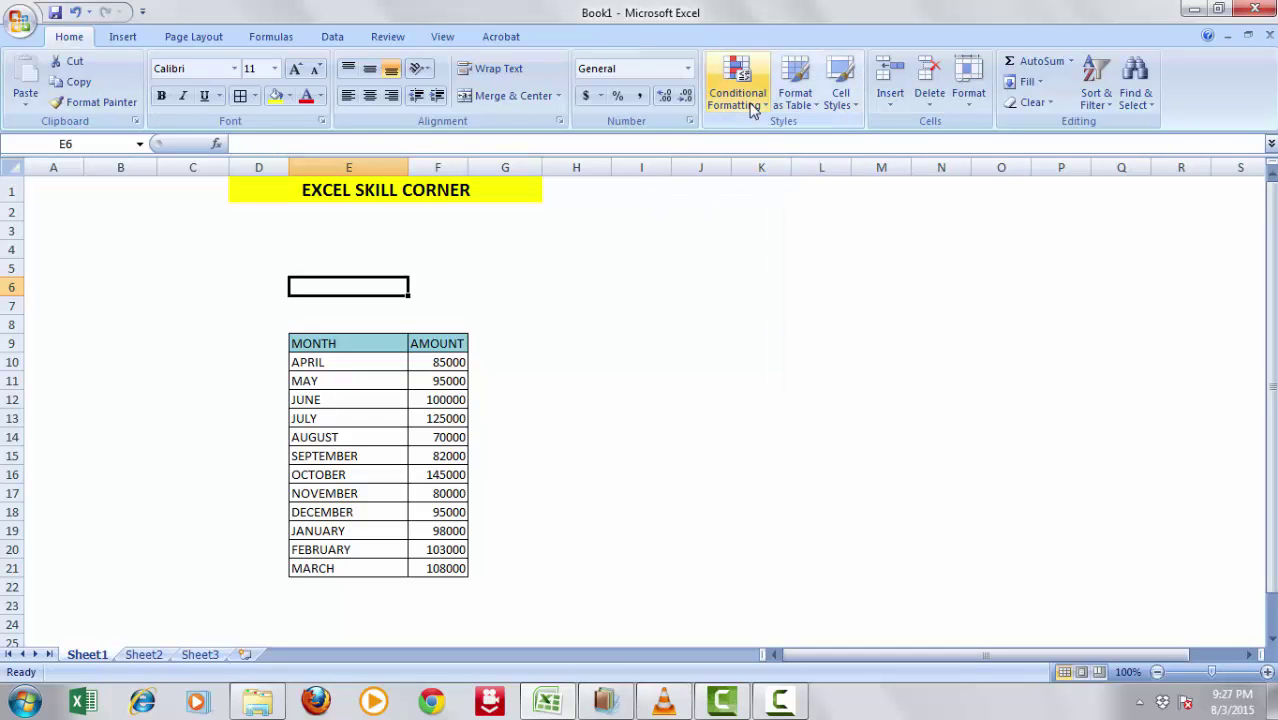
- Select the twelve AMOUNT values from April to March in column F
{"action": "left_click", "coordinate": [753, 108]}
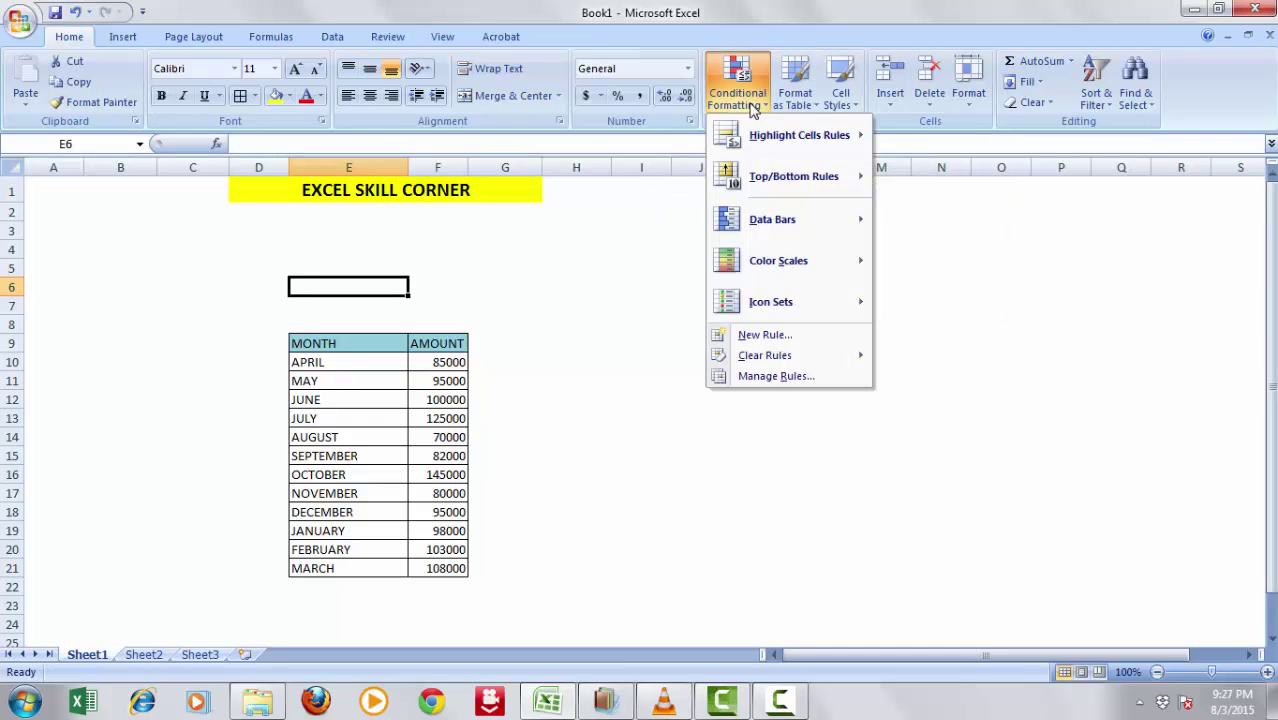
{"action": "left_click", "coordinate": [670, 256]}
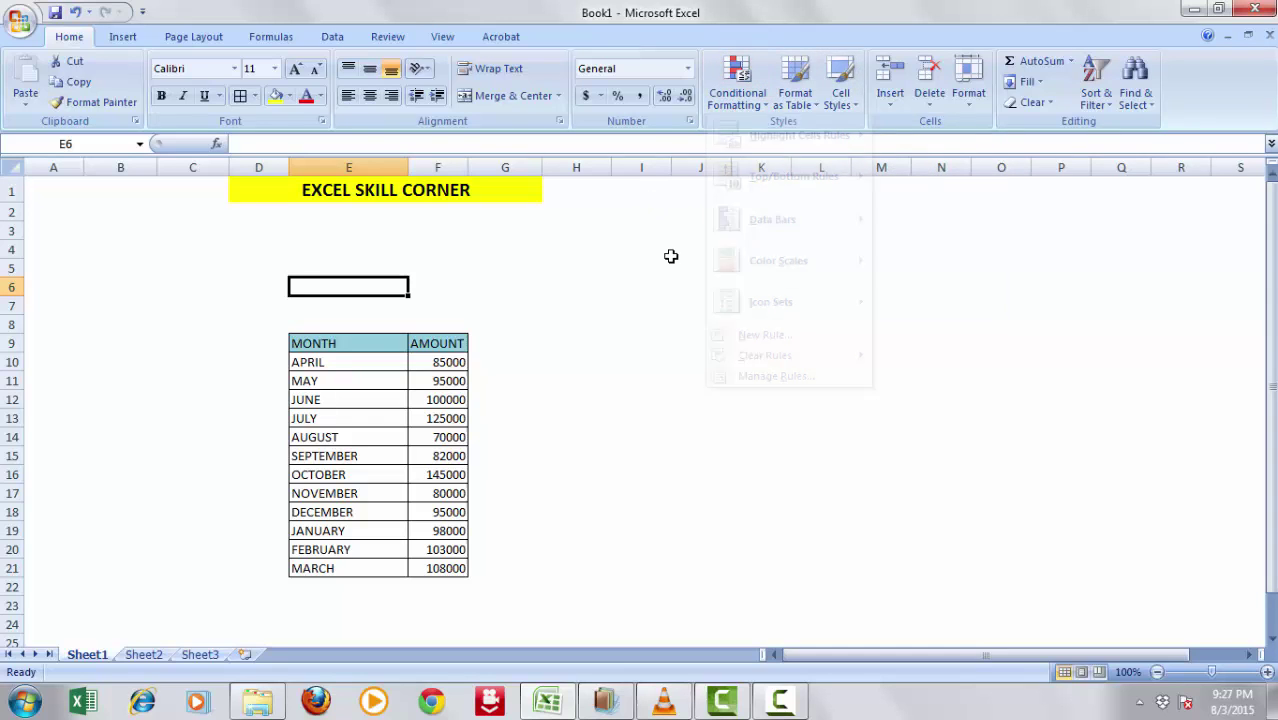
{"action": "left_click", "coordinate": [766, 108]}
{"action": "left_click", "coordinate": [637, 263]}
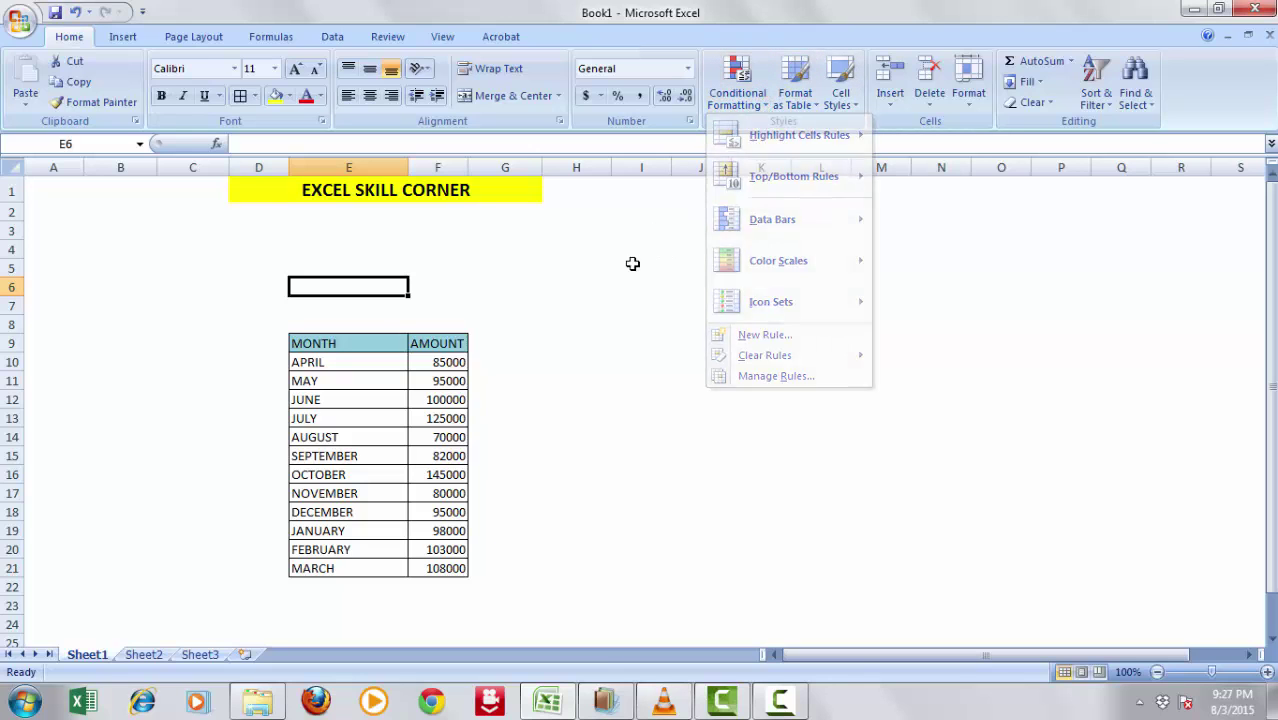
{"action": "mouse_move", "coordinate": [452, 368]}
{"action": "left_mouse_down"}
{"action": "mouse_move", "coordinate": [459, 584]}
{"action": "mouse_move", "coordinate": [459, 568]}
{"action": "left_mouse_up"}
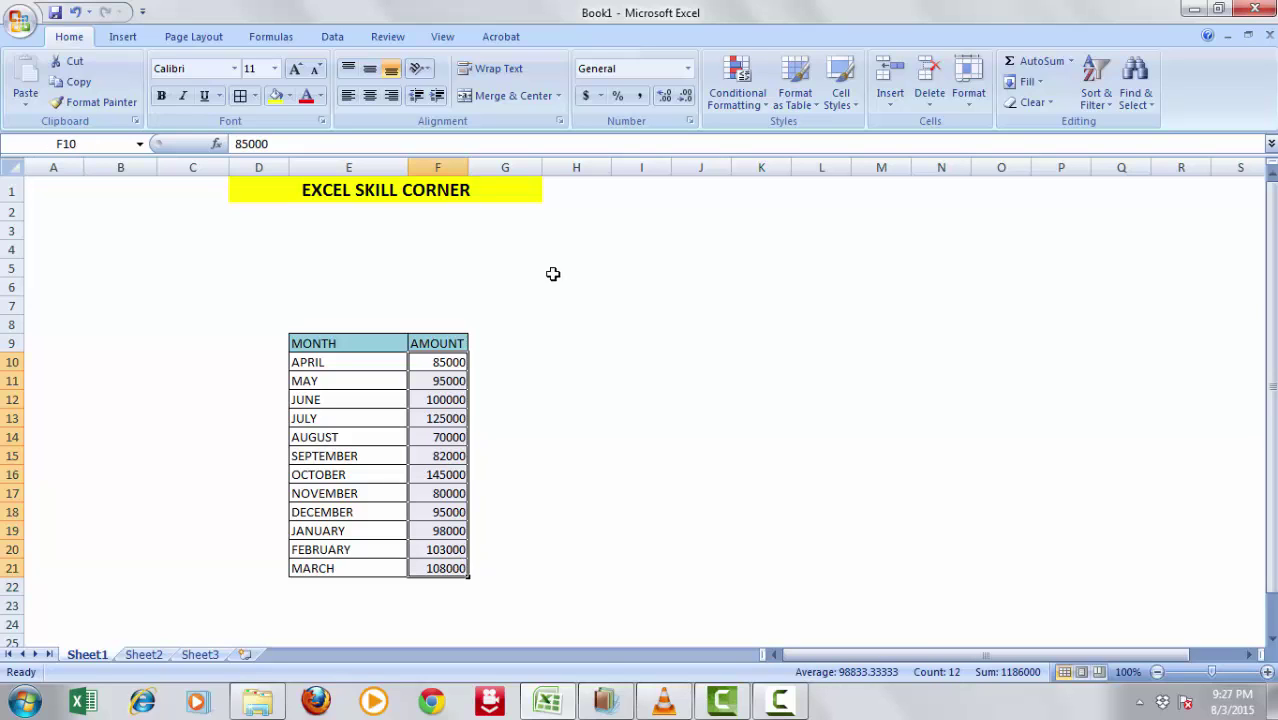
- Add a Greater Than 100000 rule using Yellow Fill with Dark Yellow Text
{"action": "left_click", "coordinate": [767, 115]}
{"action": "mouse_move", "coordinate": [799, 136]}
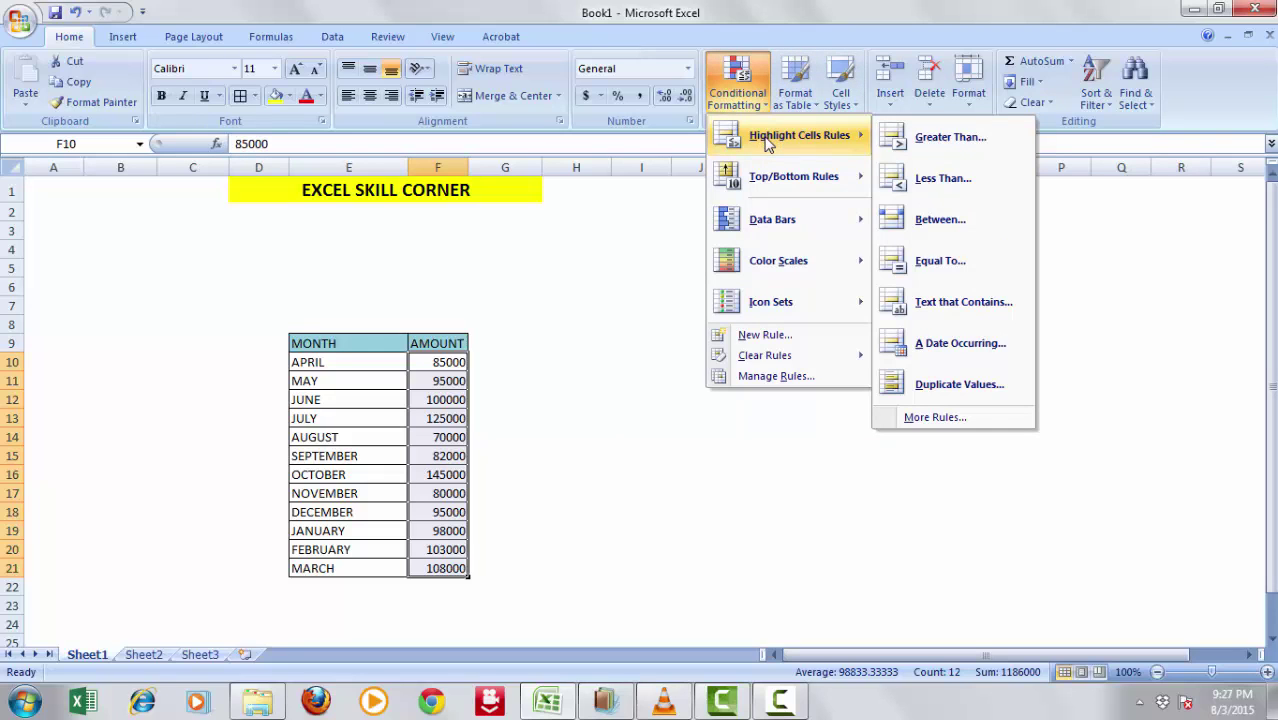
{"action": "left_click", "coordinate": [945, 137]}
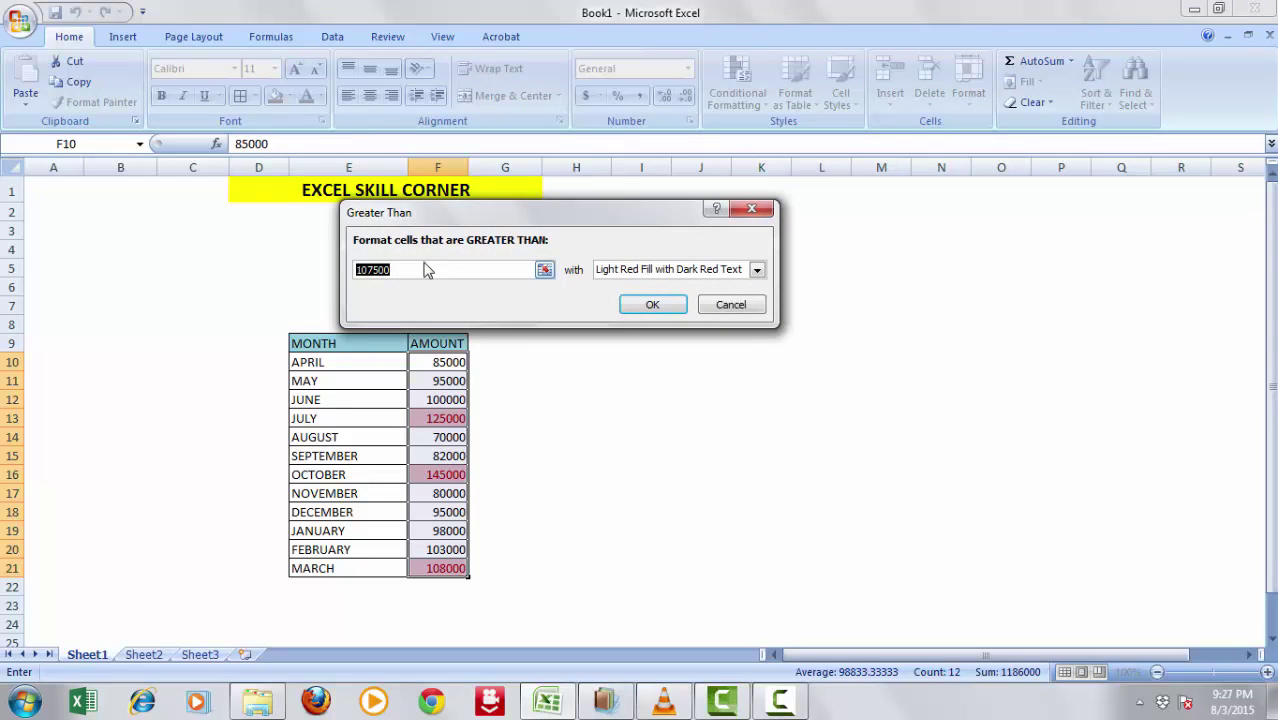
{"action": "type", "text": "1"}
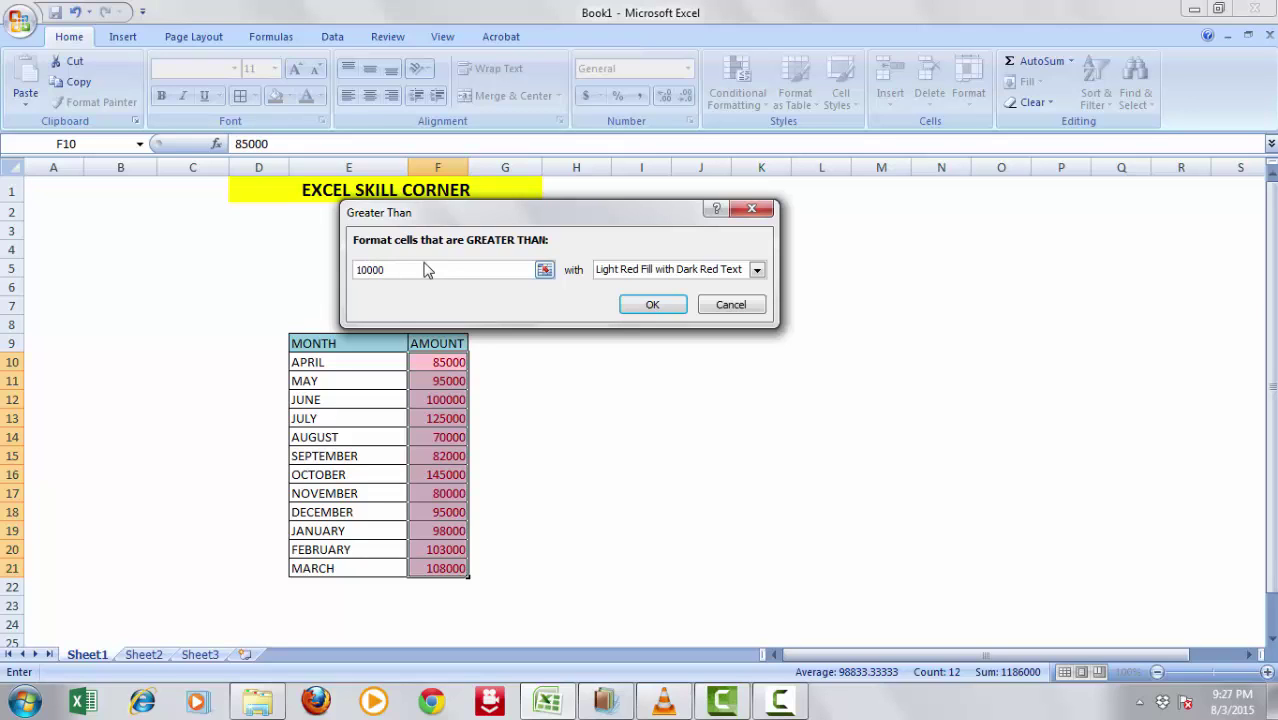
{"action": "type", "text": "0"}
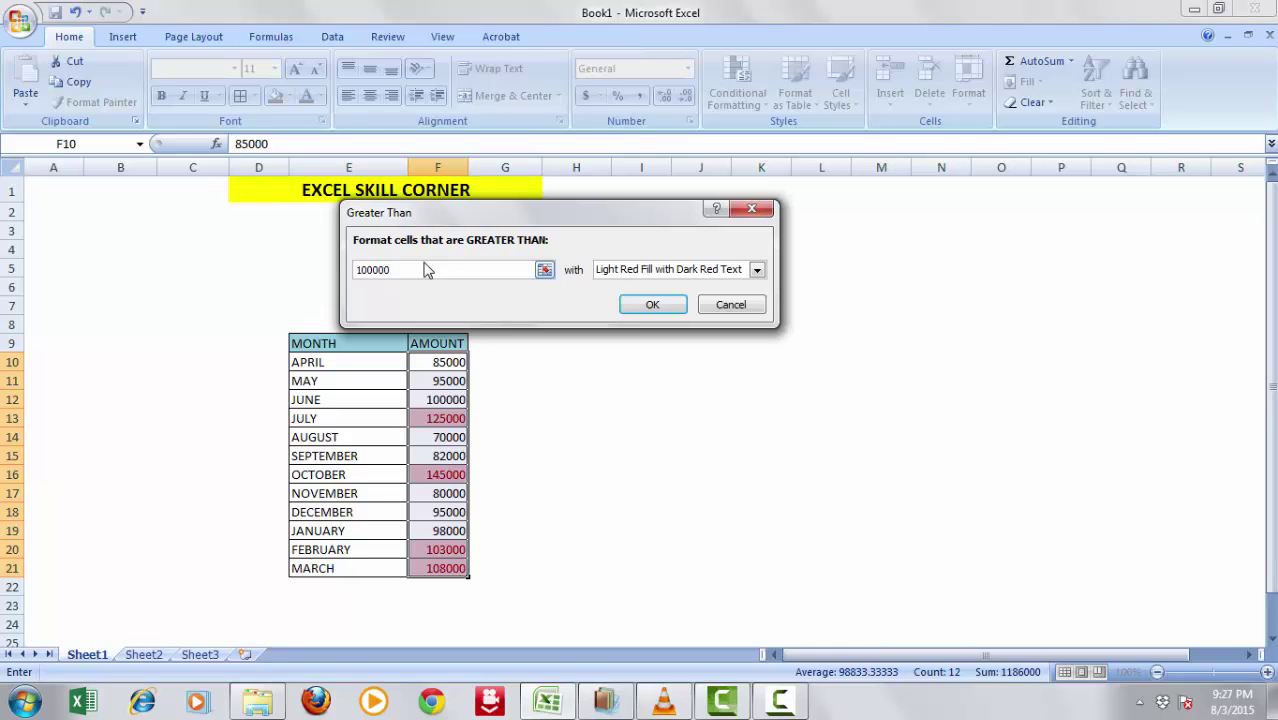
{"action": "left_click", "coordinate": [748, 272]}
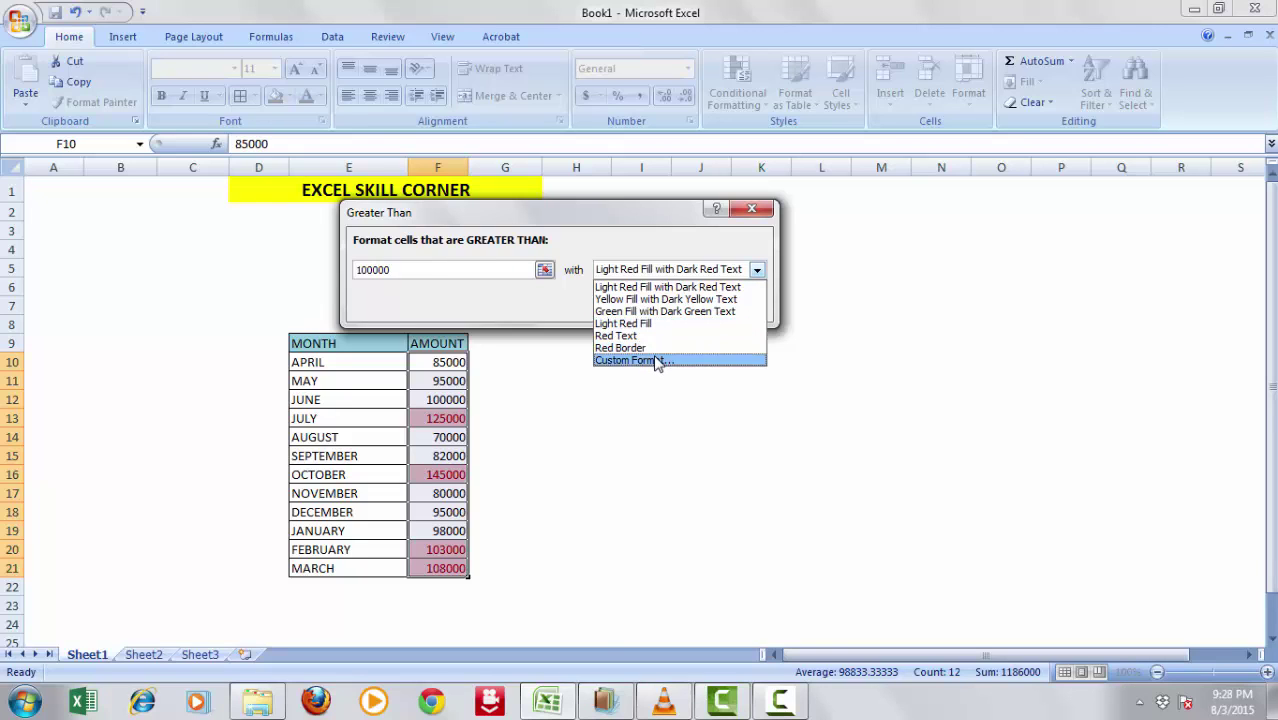
{"action": "left_click", "coordinate": [672, 302]}
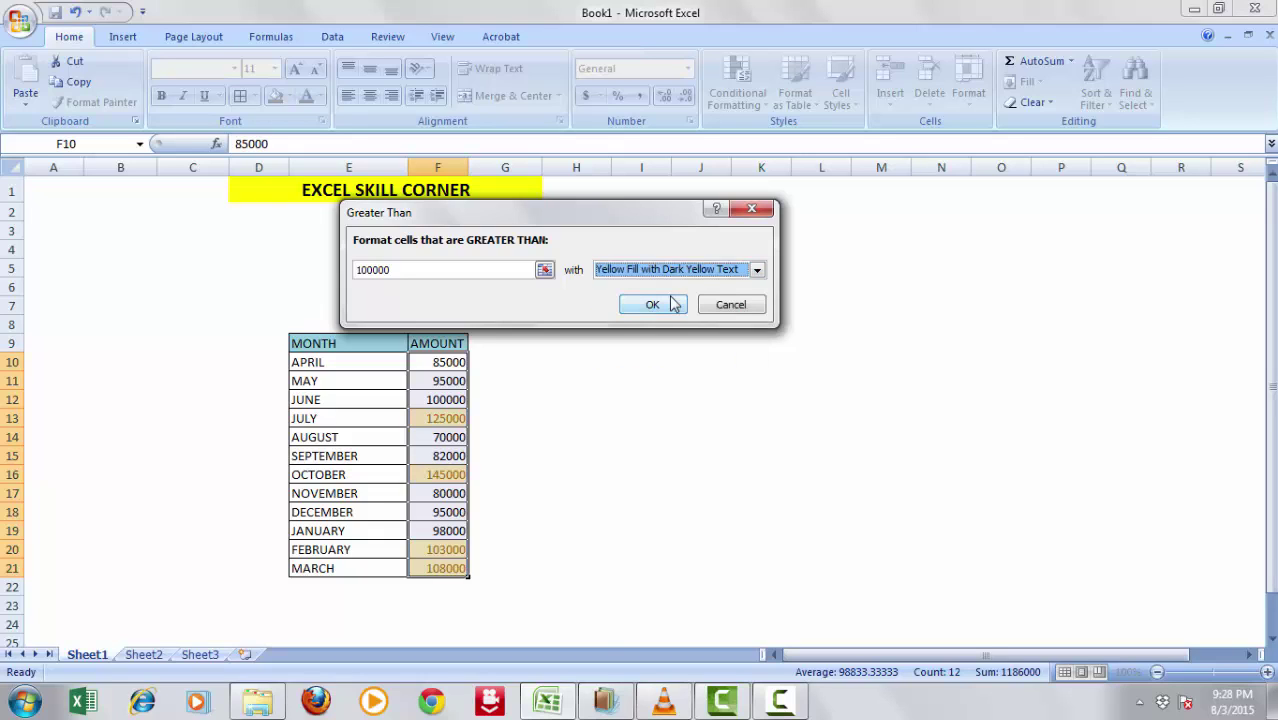
{"action": "left_click", "coordinate": [672, 305]}
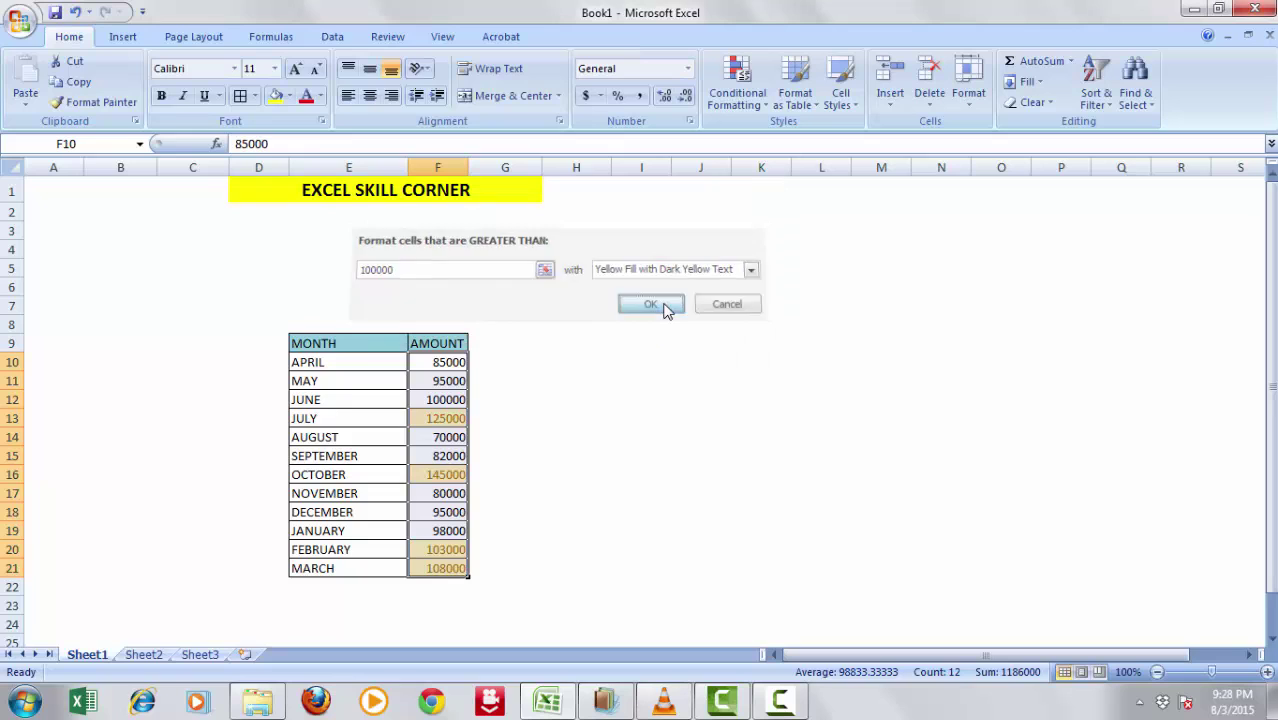
- Check the highlighted results on amounts like November's 80000 and February's 103000
{"action": "left_click", "coordinate": [546, 380]}
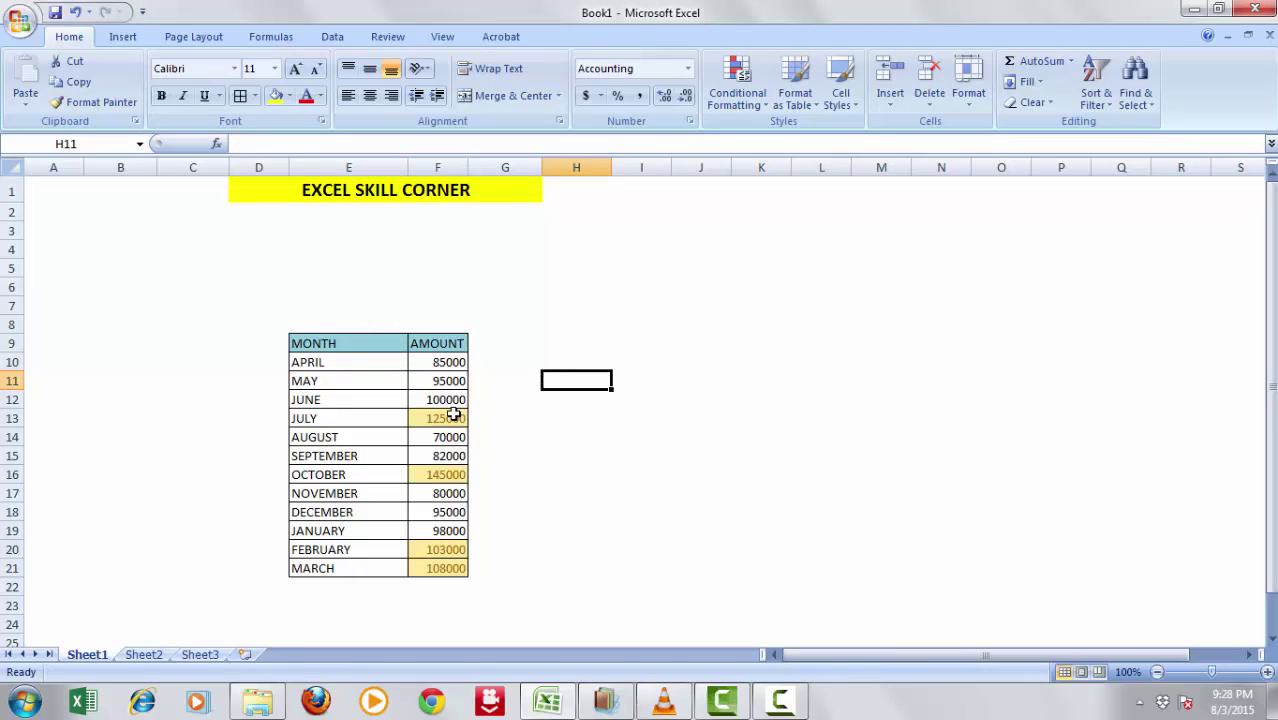
{"action": "left_click_drag", "start_coordinate": [453, 415], "coordinate": [448, 454]}
{"action": "left_click", "coordinate": [442, 495]}
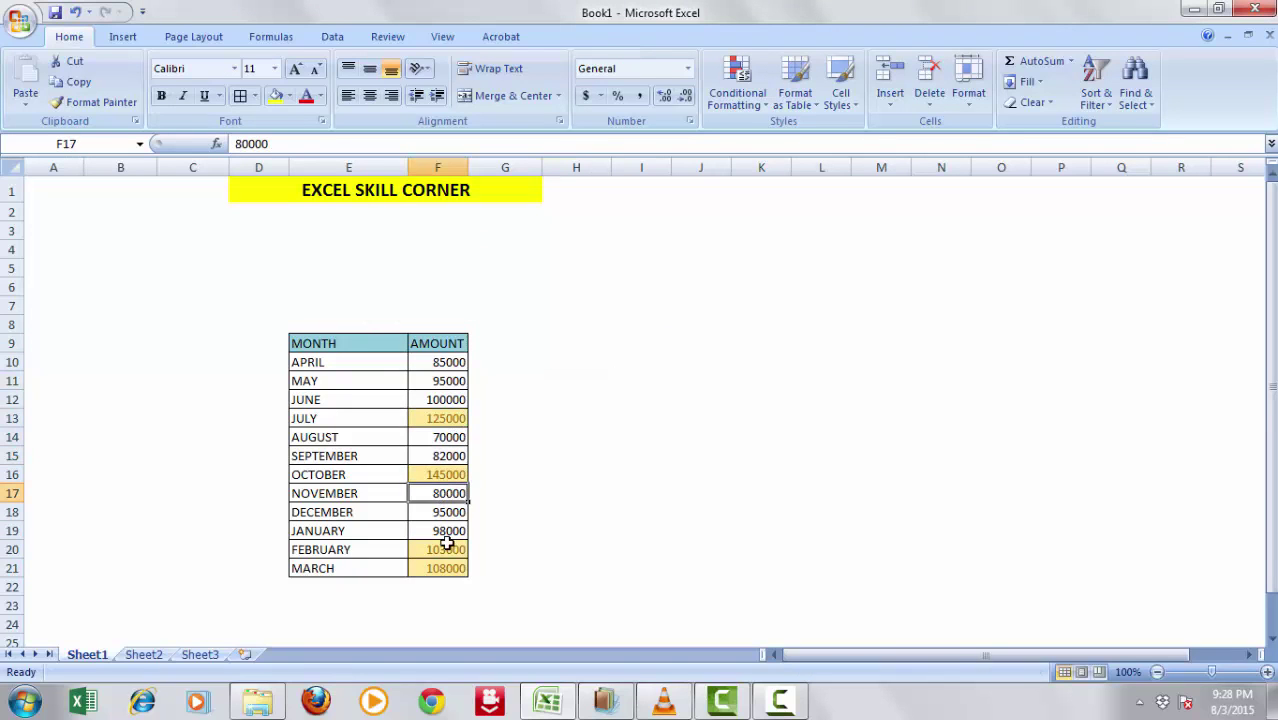
{"action": "left_click", "coordinate": [446, 546]}
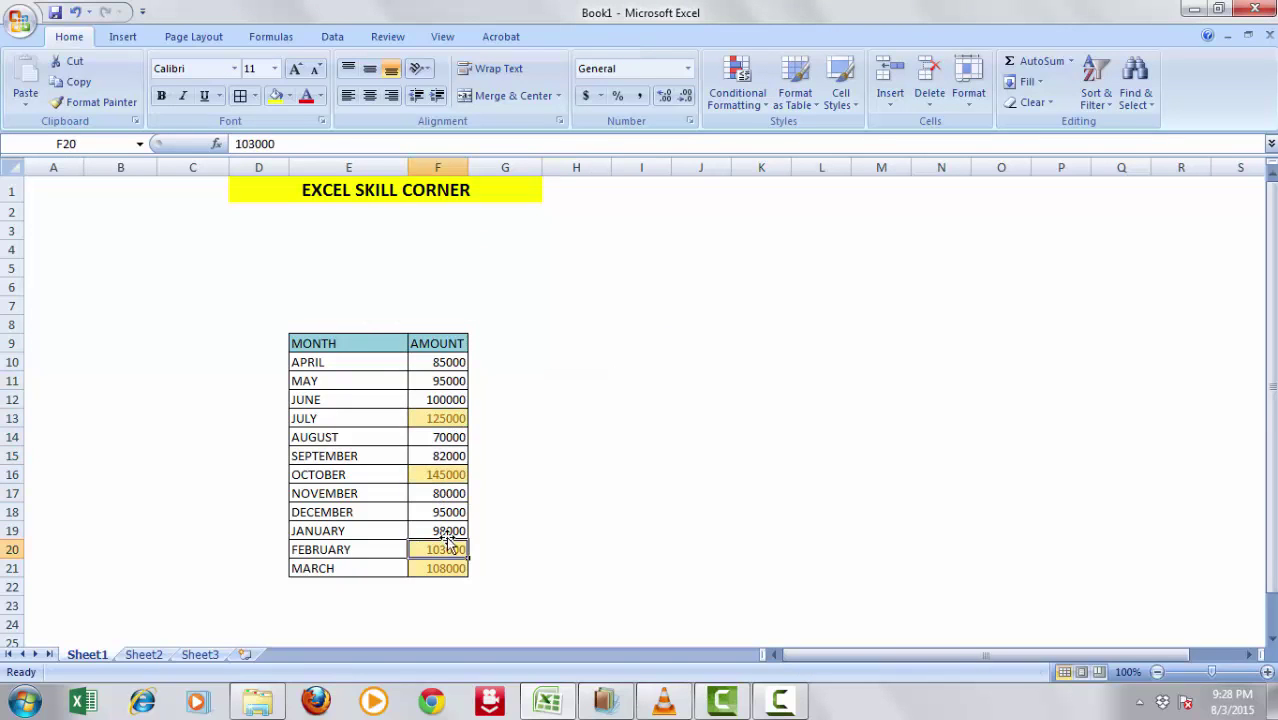
- Select the whole MONTH and AMOUNT table and switch on AutoFilter
{"action": "left_click", "coordinate": [445, 341]}
{"action": "key", "text": "shift+Left"}
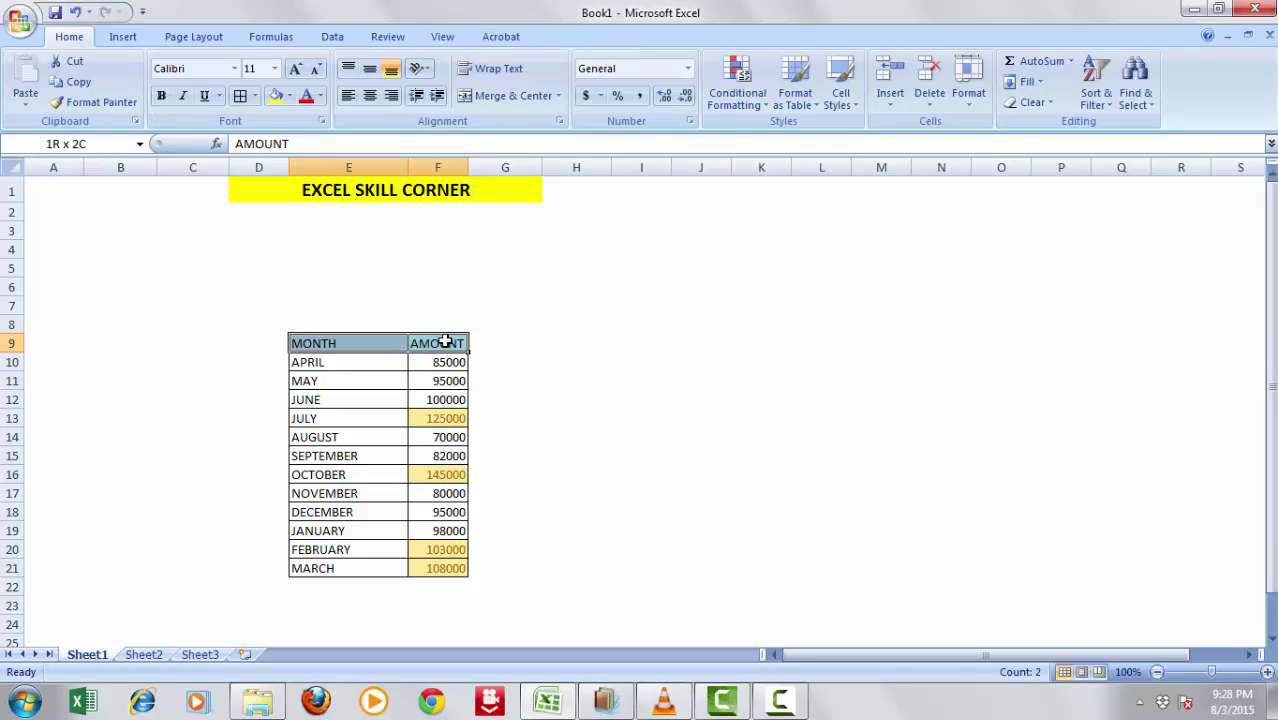
{"action": "key", "text": "ctrl+shift+Down"}
{"action": "key", "text": "alt+d"}
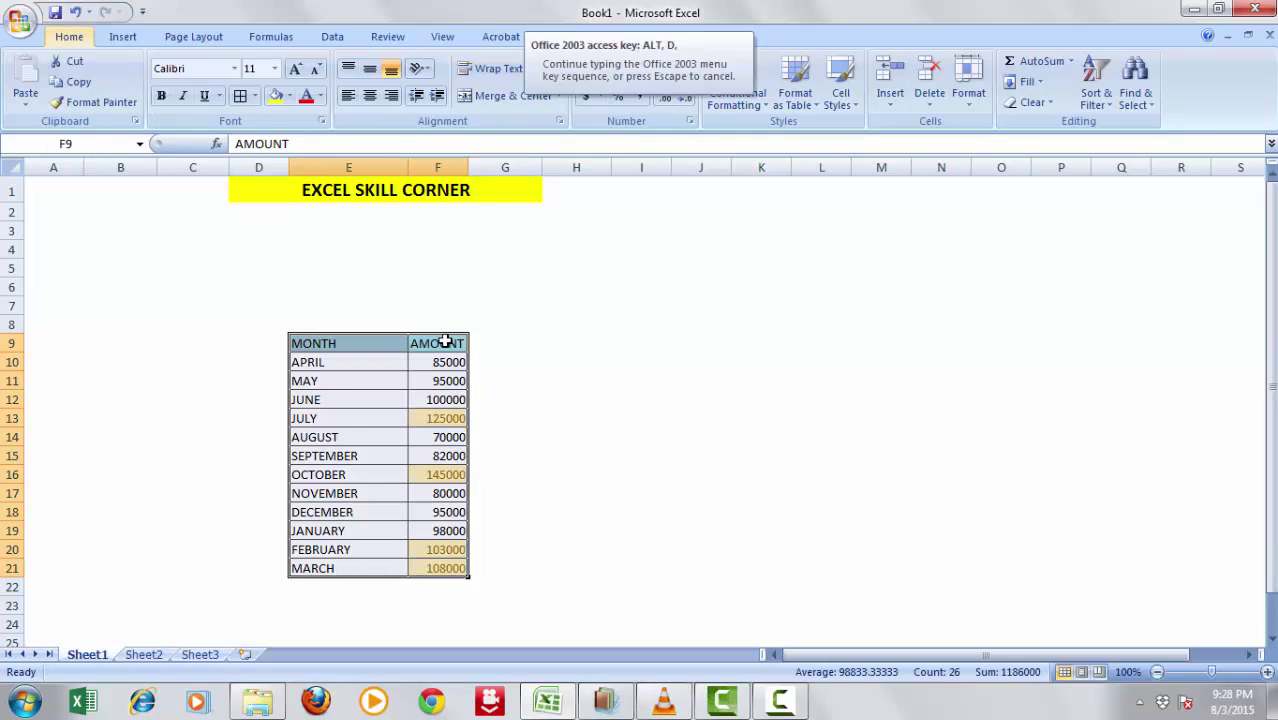
{"action": "key", "text": "f"}
{"action": "key", "text": "f"}
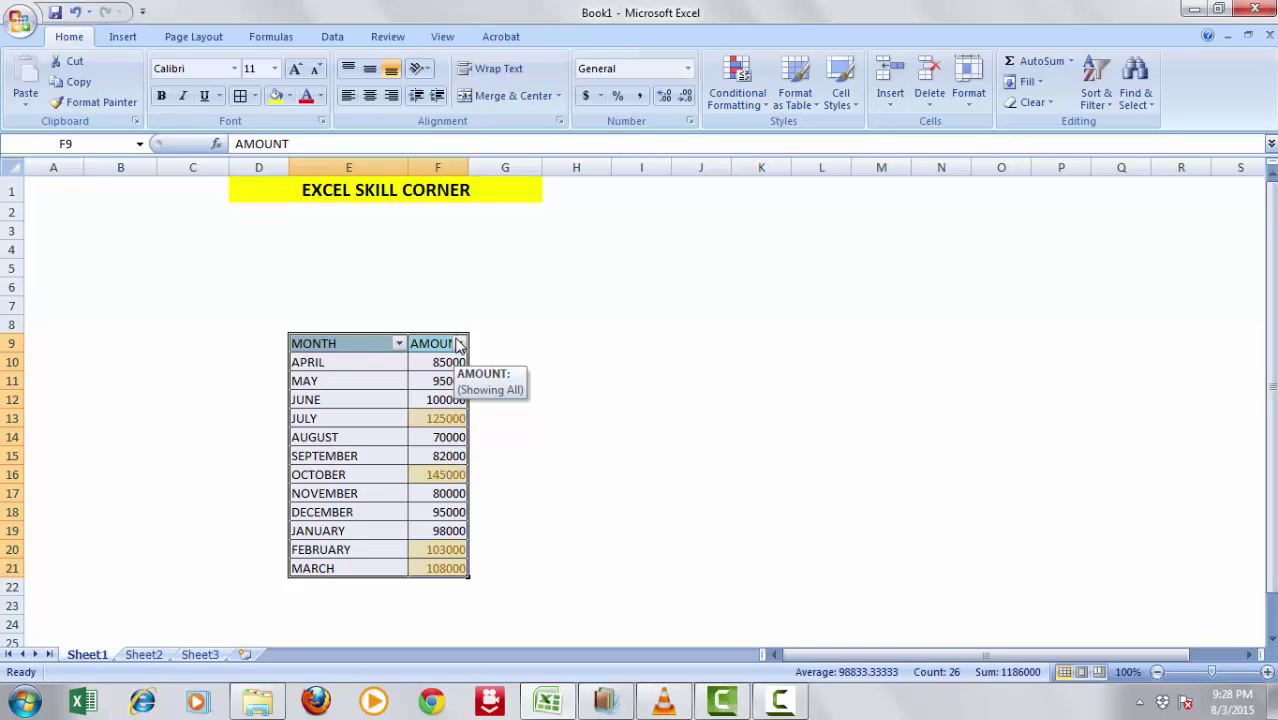
- Filter the AMOUNT column by yellow fill color to show only highlighted amounts
{"action": "left_click", "coordinate": [459, 344]}
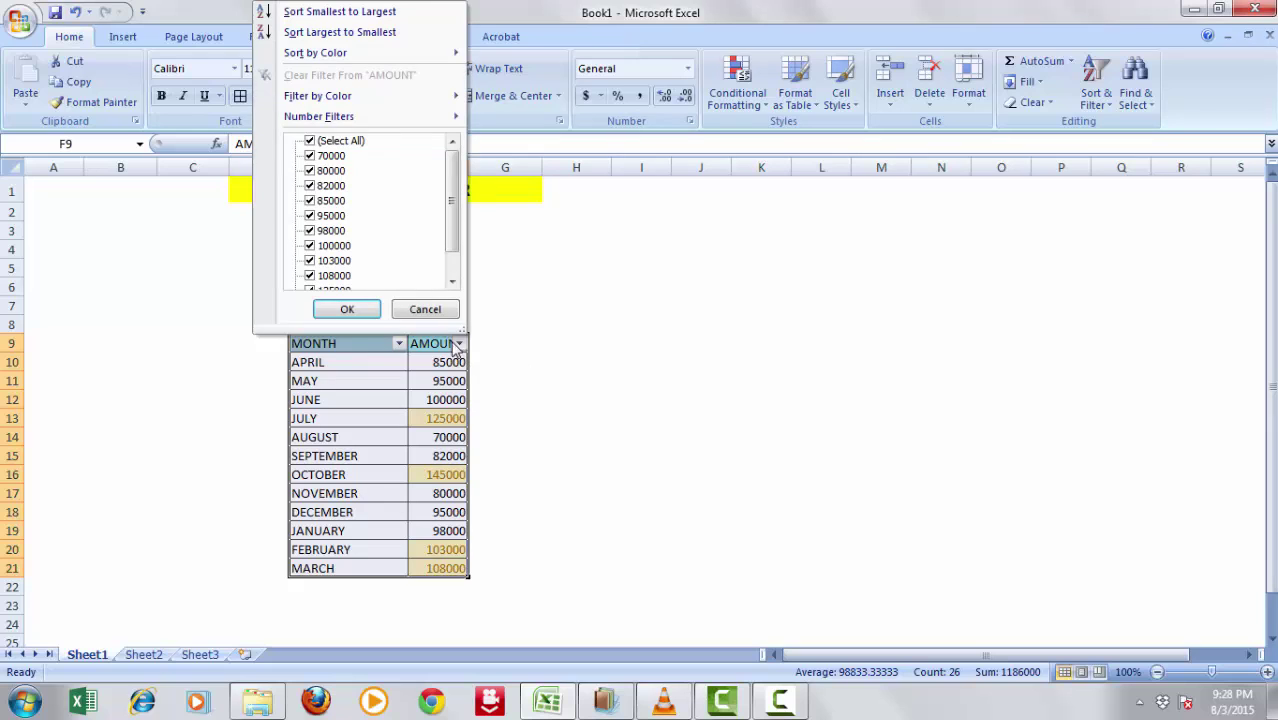
{"action": "mouse_move", "coordinate": [318, 96]}
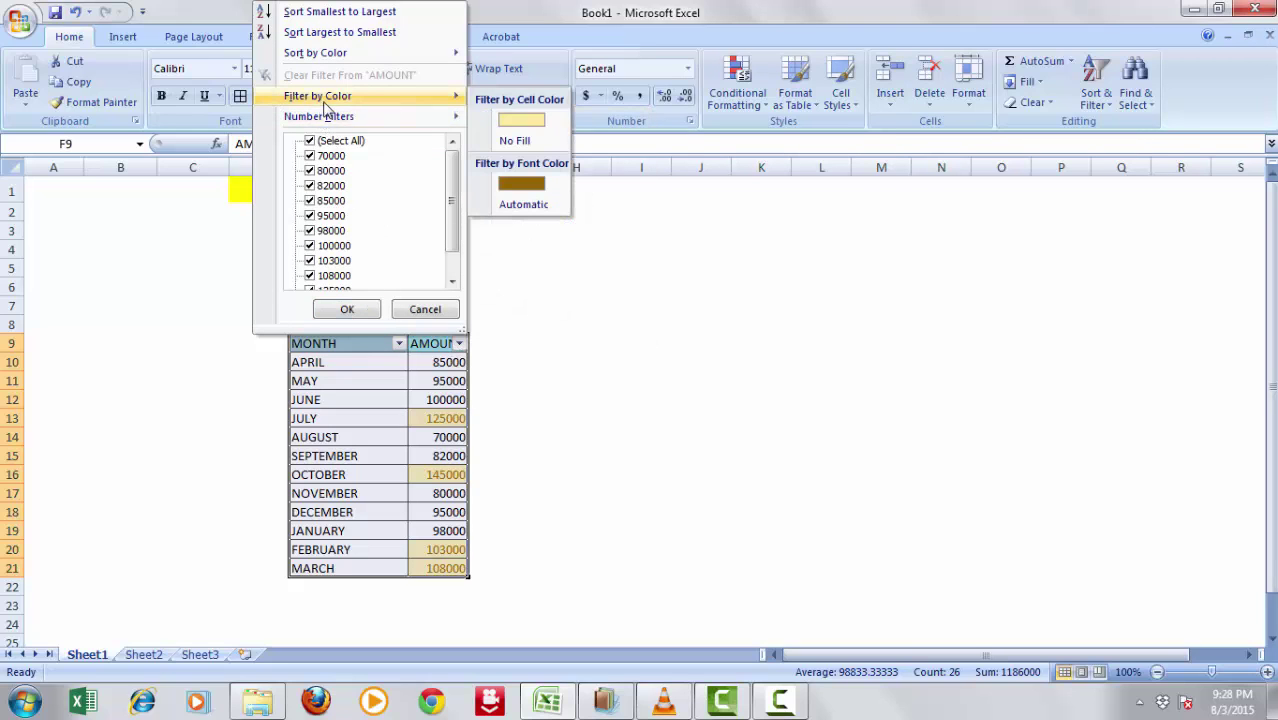
{"action": "left_click", "coordinate": [521, 120]}
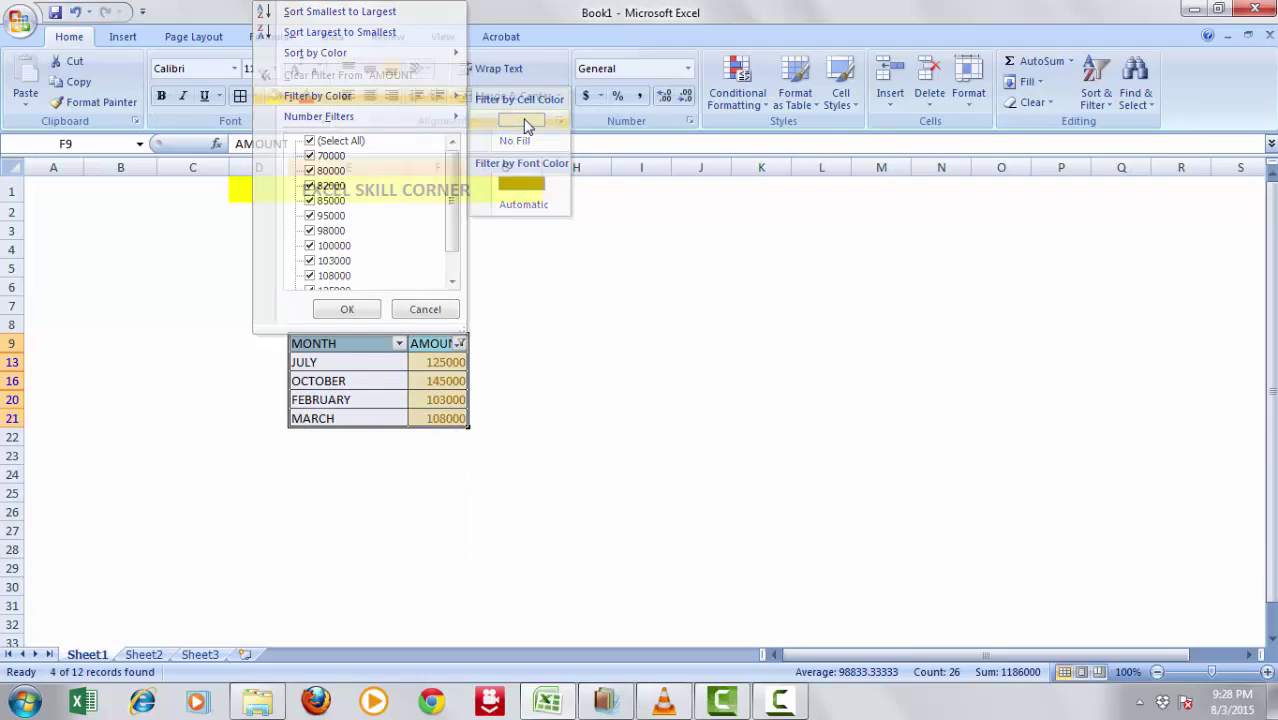
{"action": "left_click", "coordinate": [458, 345]}
{"action": "left_click", "coordinate": [516, 333]}
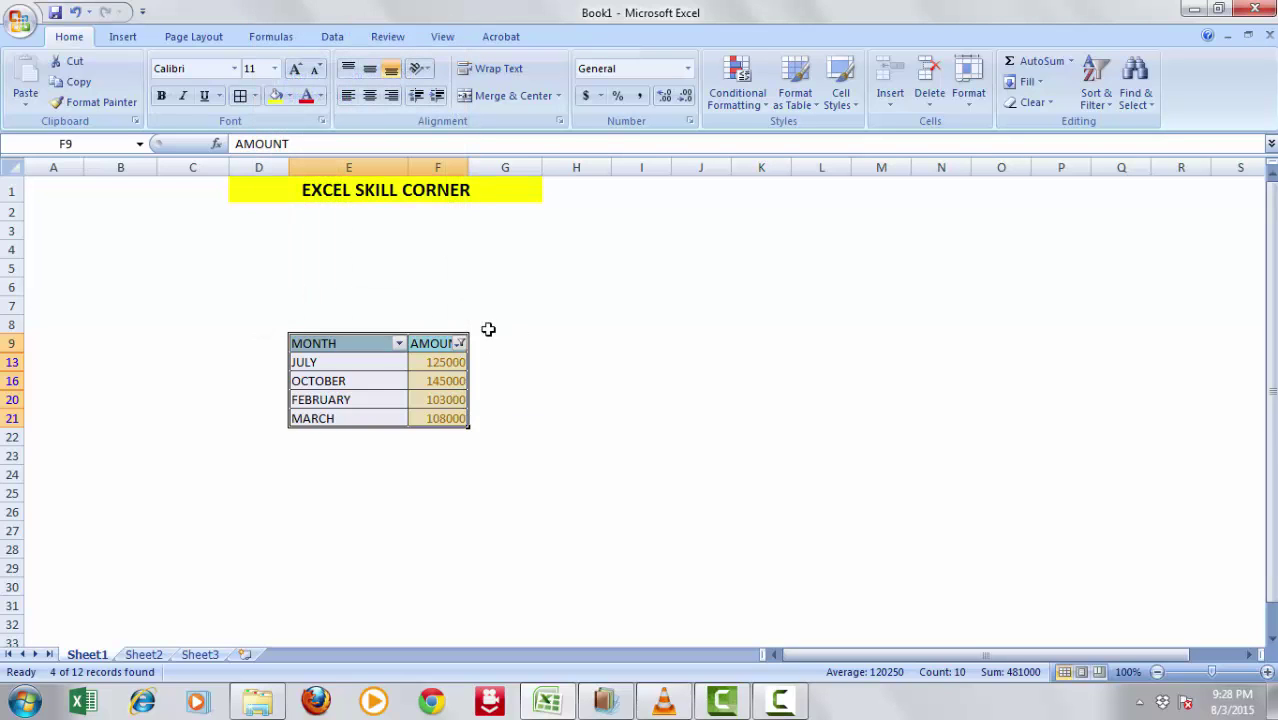
{"action": "left_click", "coordinate": [428, 362]}
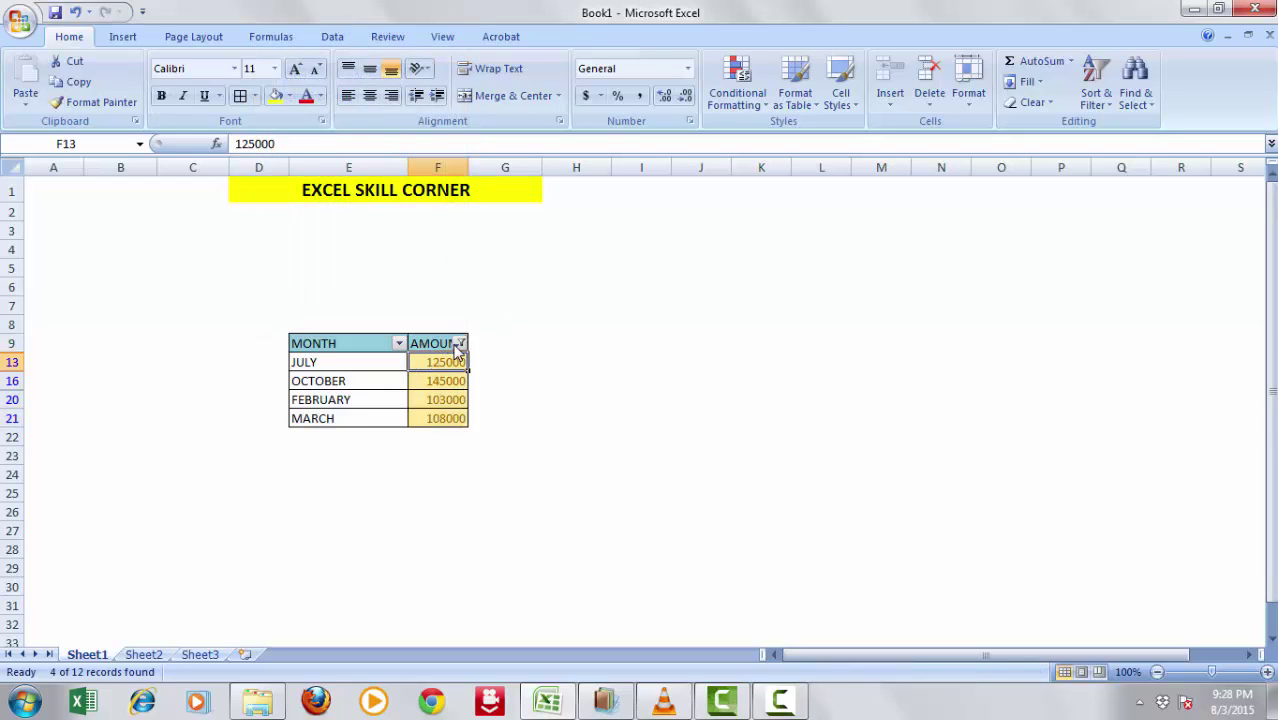
- Remove the AutoFilter so all twelve months show again
{"action": "left_click", "coordinate": [459, 343]}
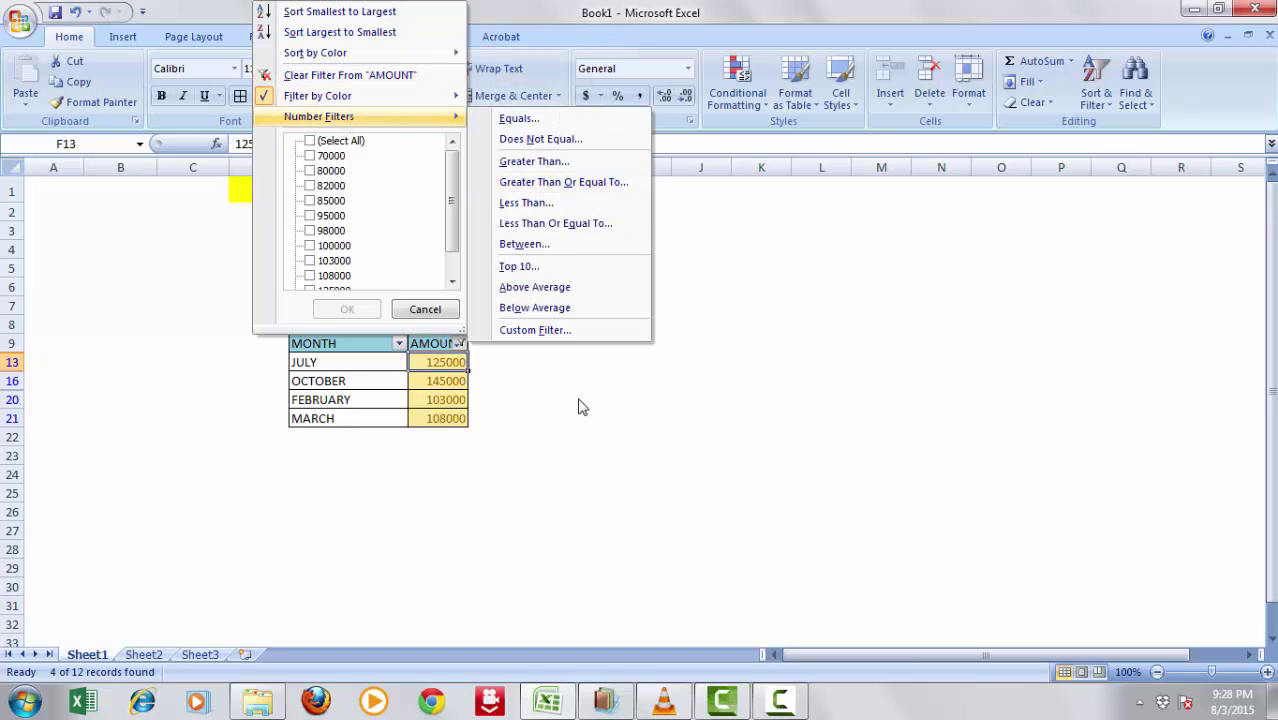
{"action": "left_click", "coordinate": [420, 309]}
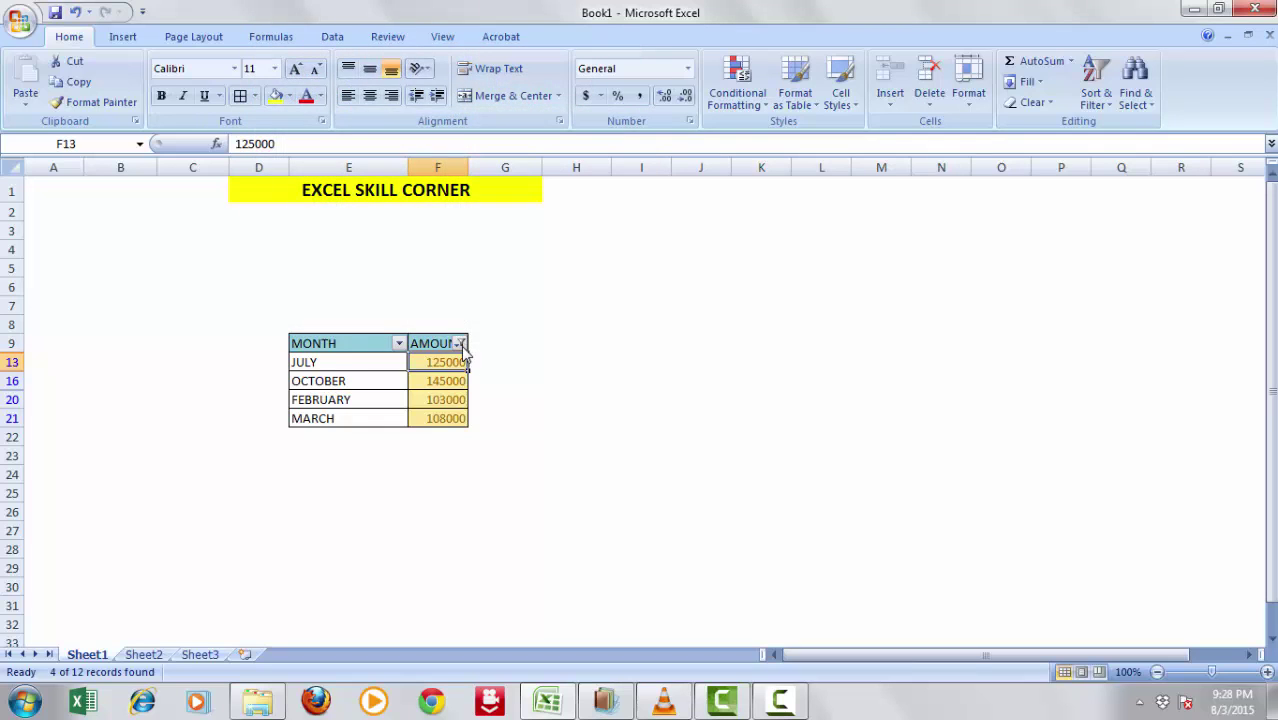
{"action": "left_click", "coordinate": [460, 344]}
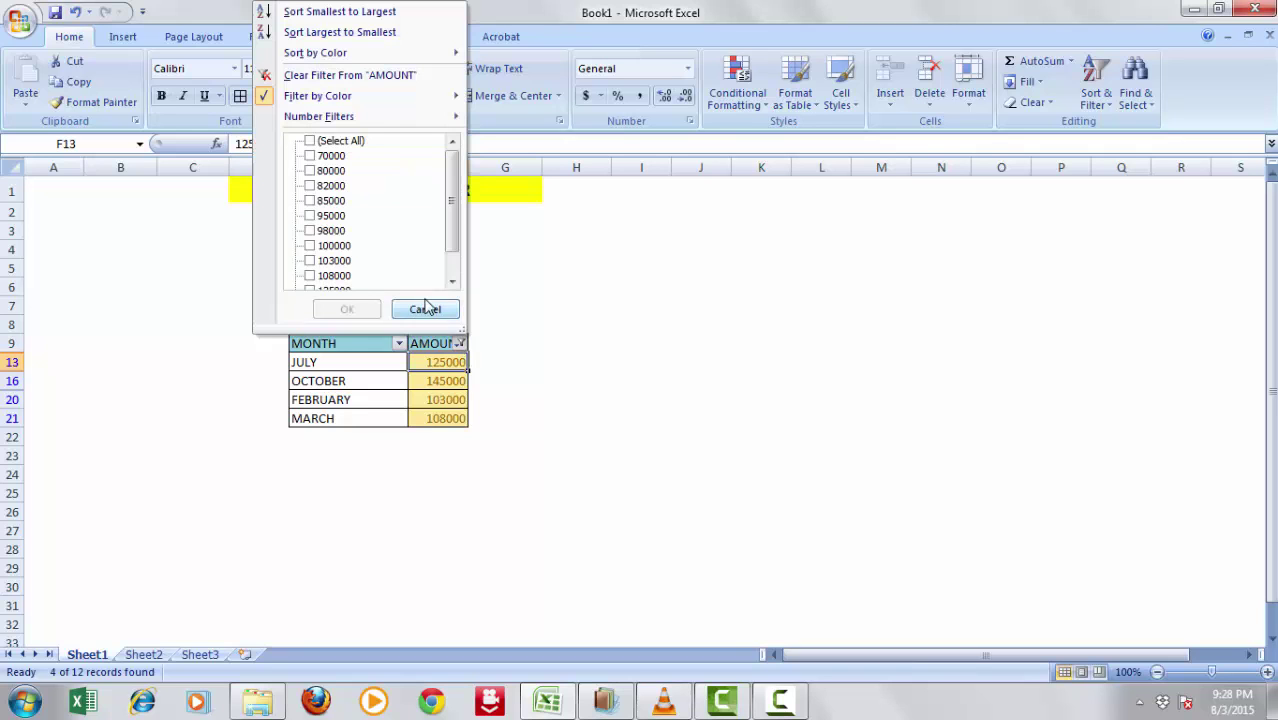
{"action": "key", "text": "Escape"}
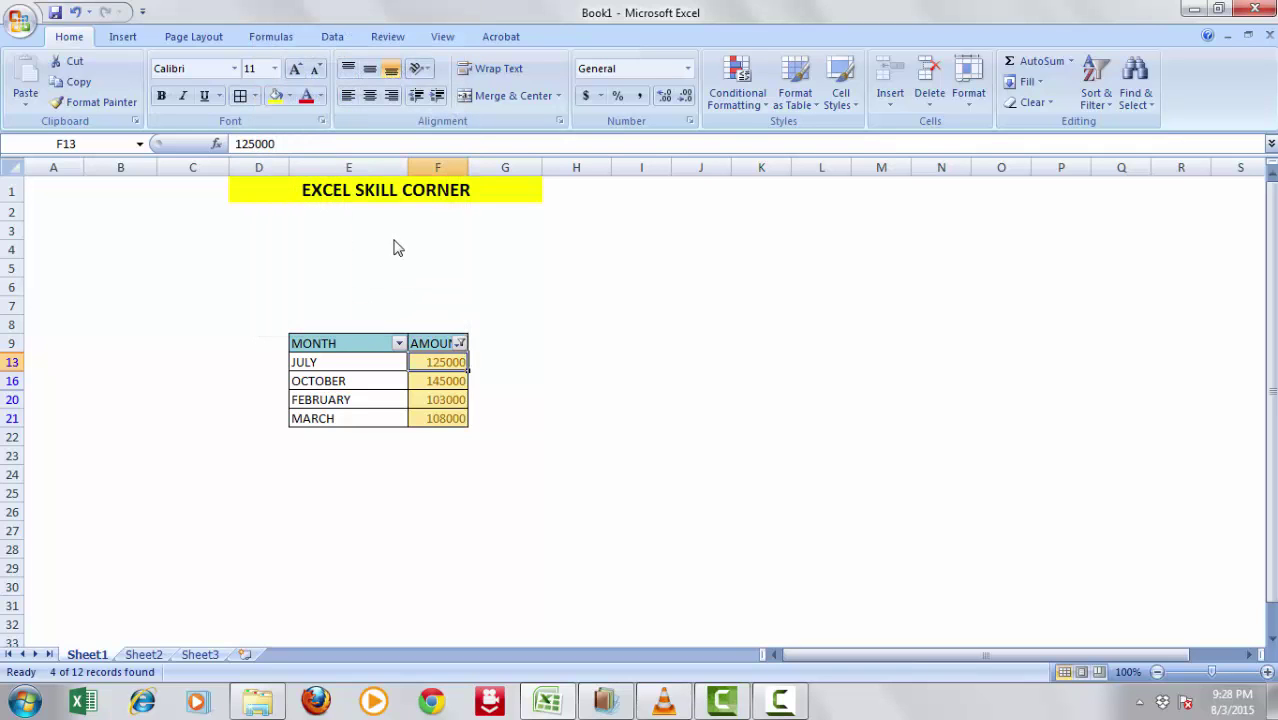
{"action": "key", "text": "alt+d"}
- Add a Less Than 100000 rule on the amounts with Light Red Fill and Dark Red Text
{"action": "key", "text": "f"}
{"action": "key", "text": "f"}
{"action": "left_click", "coordinate": [600, 440]}
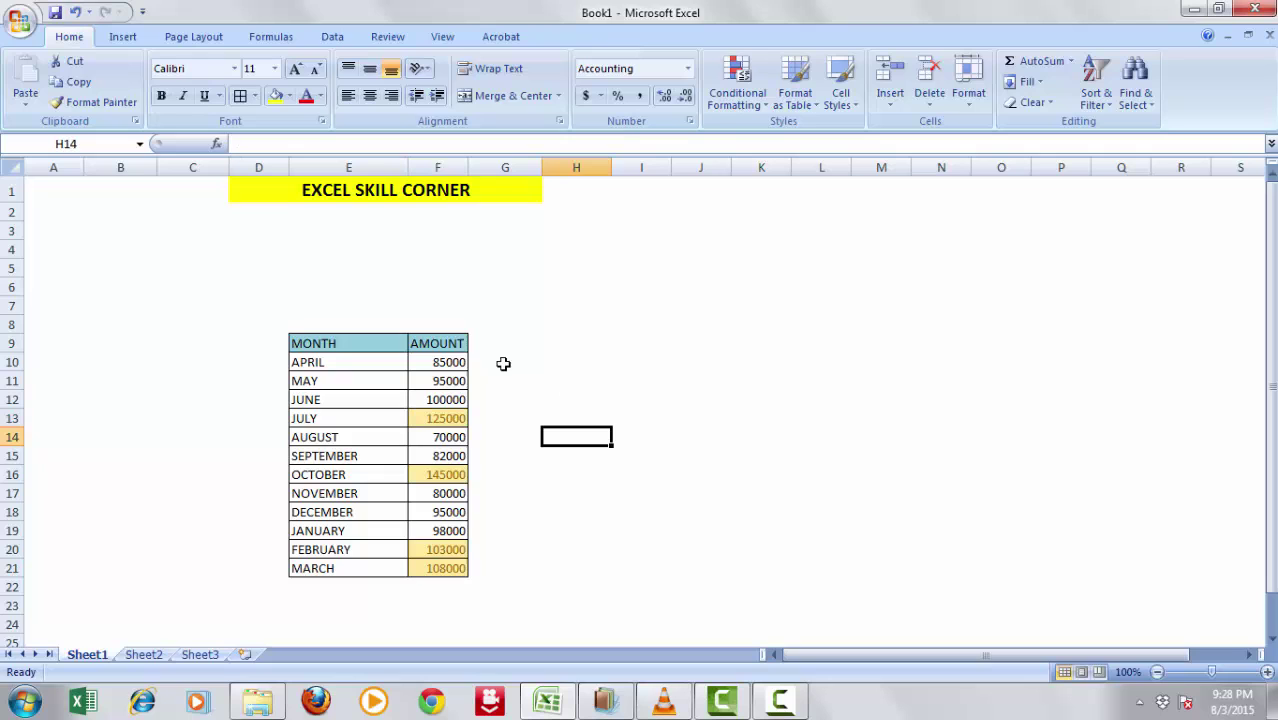
{"action": "mouse_move", "coordinate": [458, 362]}
{"action": "left_mouse_down"}
{"action": "mouse_move", "coordinate": [461, 585]}
{"action": "mouse_move", "coordinate": [459, 571]}
{"action": "left_mouse_up"}
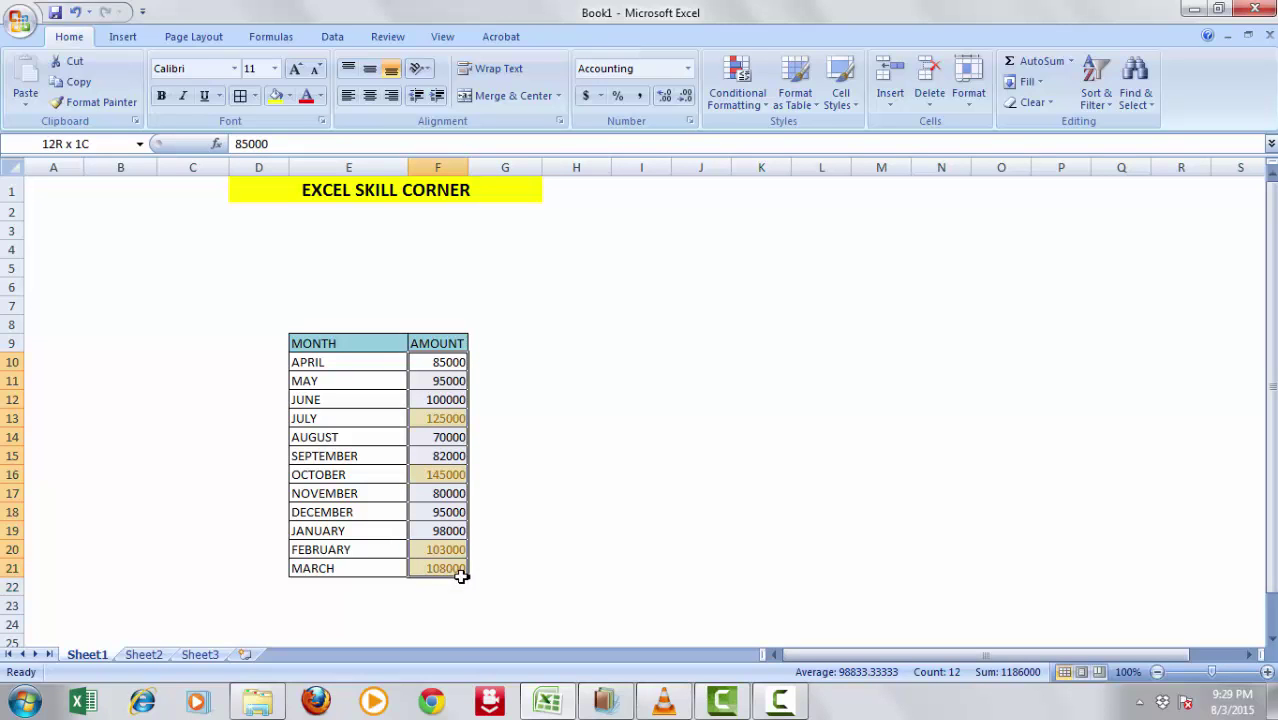
{"action": "left_click", "coordinate": [771, 108]}
{"action": "mouse_move", "coordinate": [799, 135]}
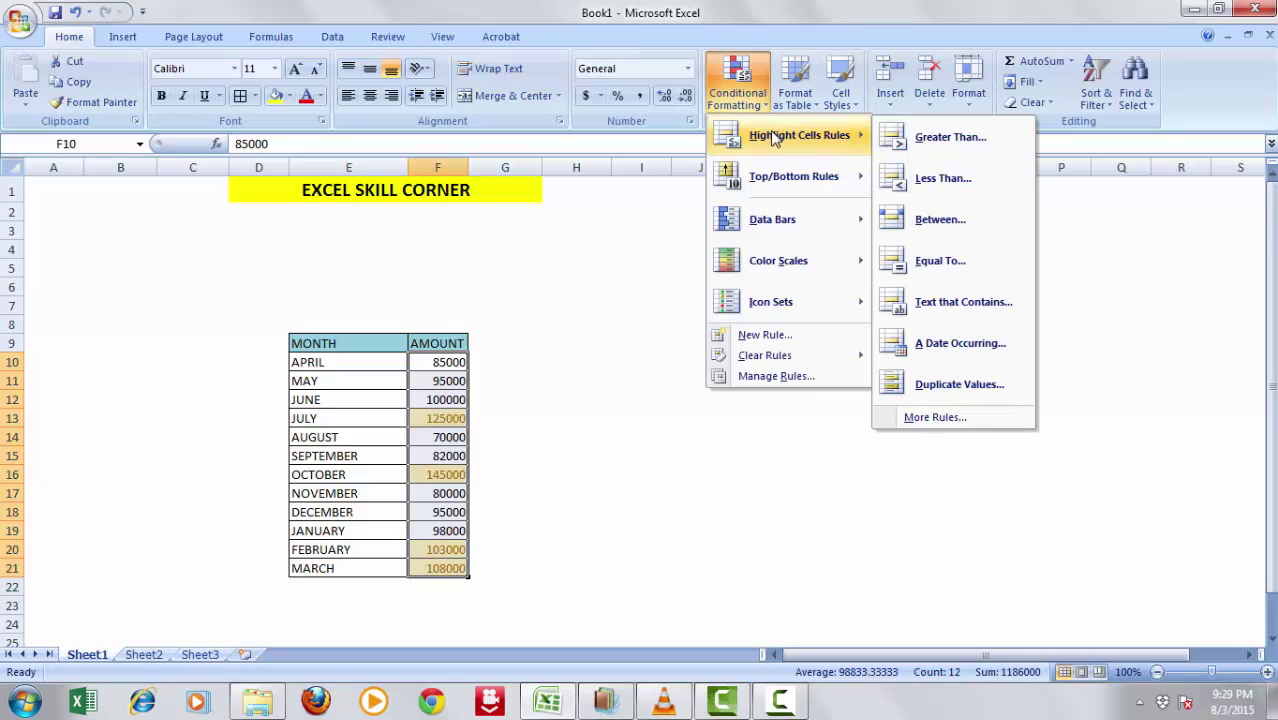
{"action": "left_click", "coordinate": [956, 196]}
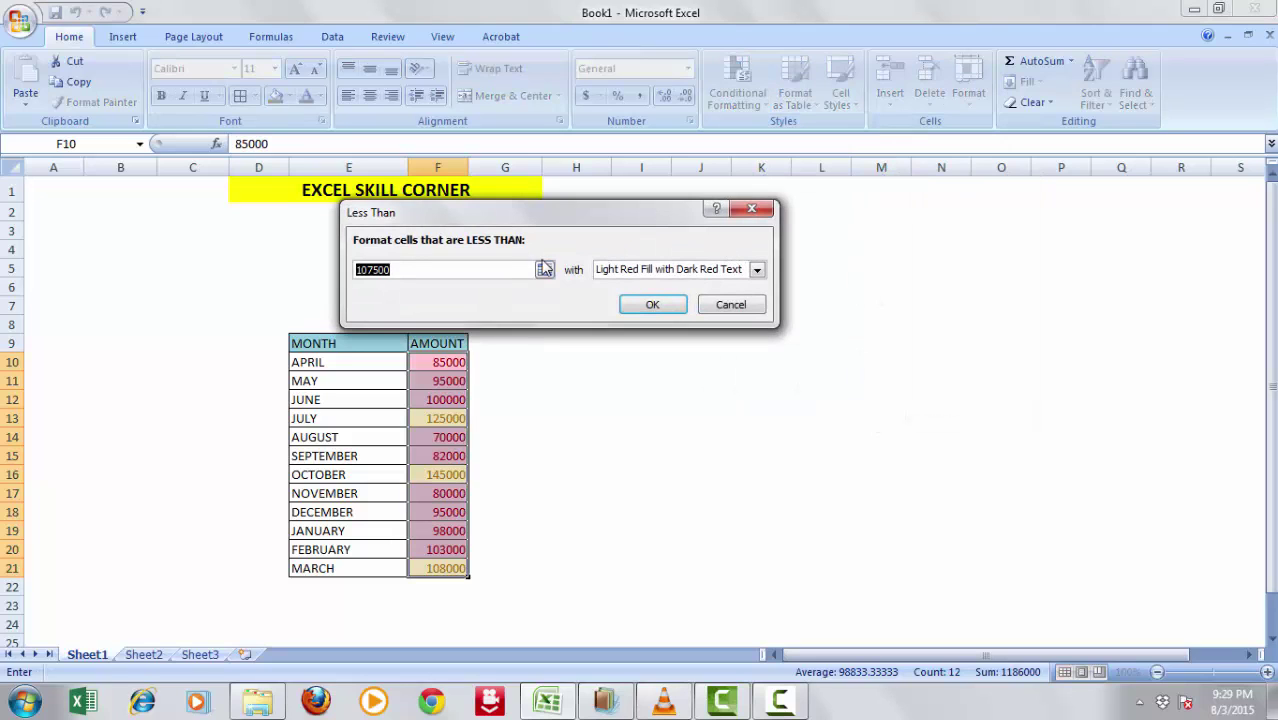
{"action": "type", "text": "10"}
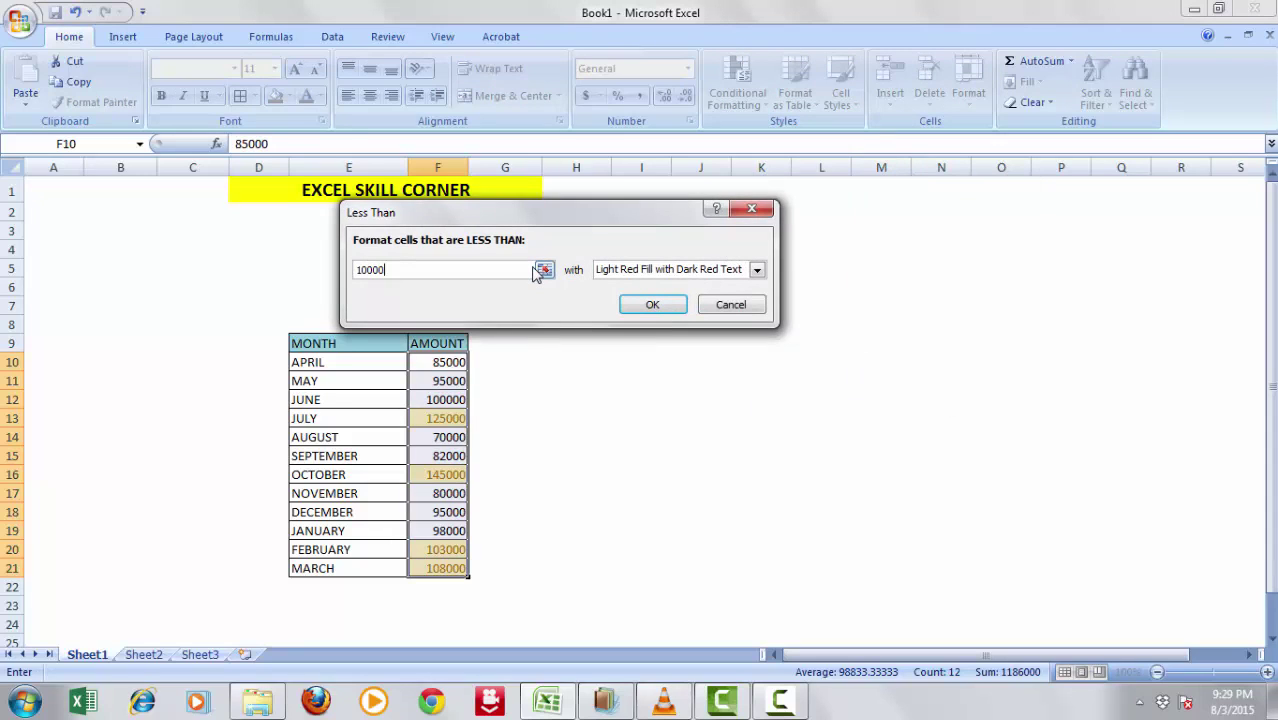
{"action": "type", "text": "0"}
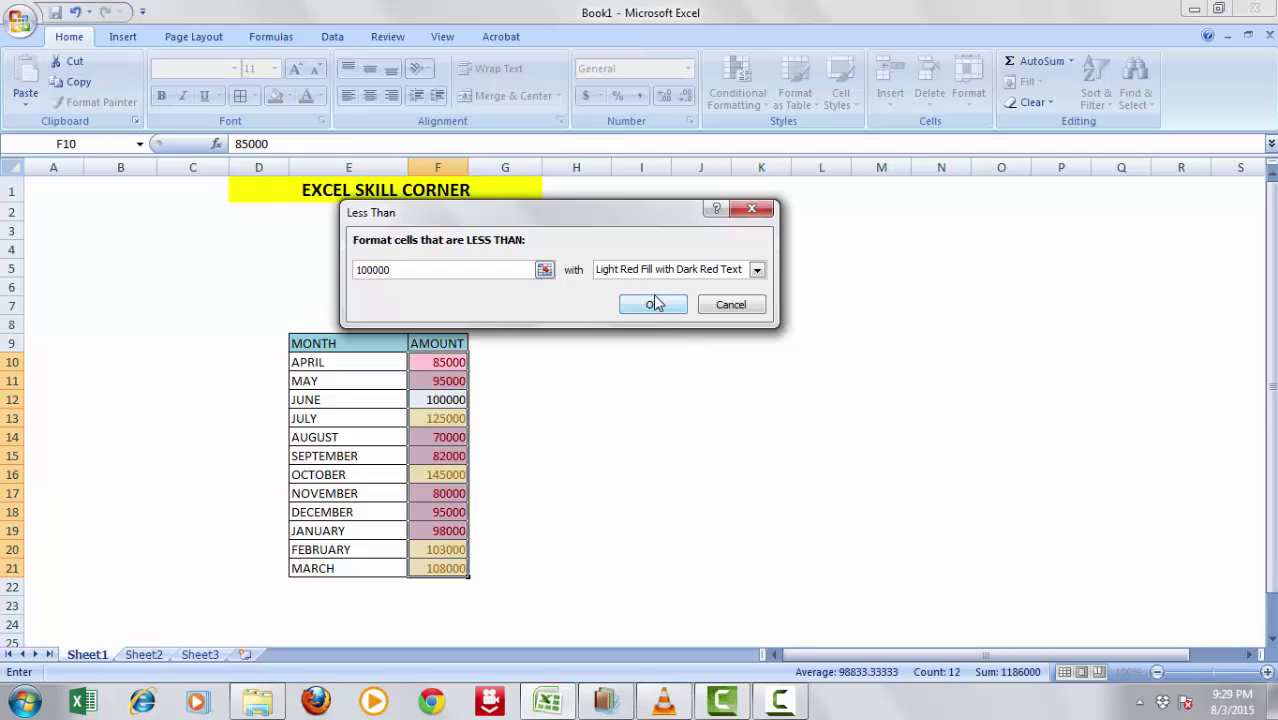
{"action": "left_click", "coordinate": [653, 304]}
{"action": "left_click", "coordinate": [530, 398]}
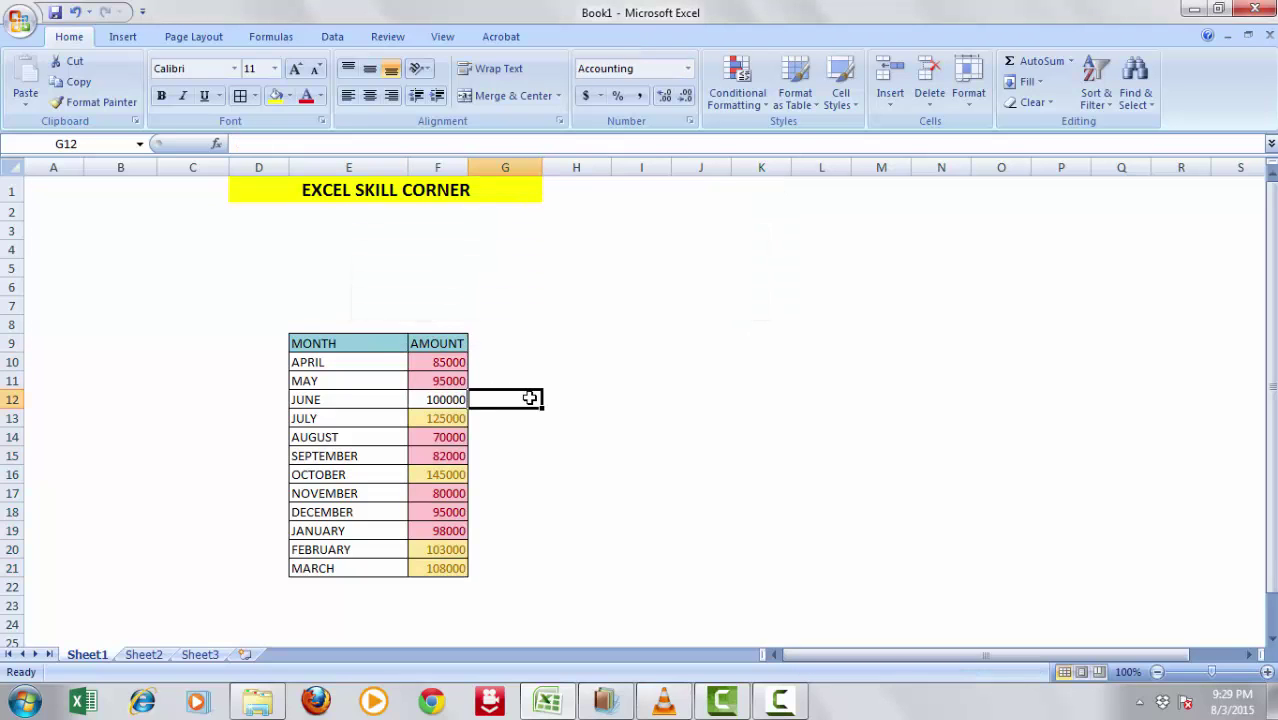
{"action": "left_click_drag", "start_coordinate": [448, 364], "coordinate": [449, 586]}
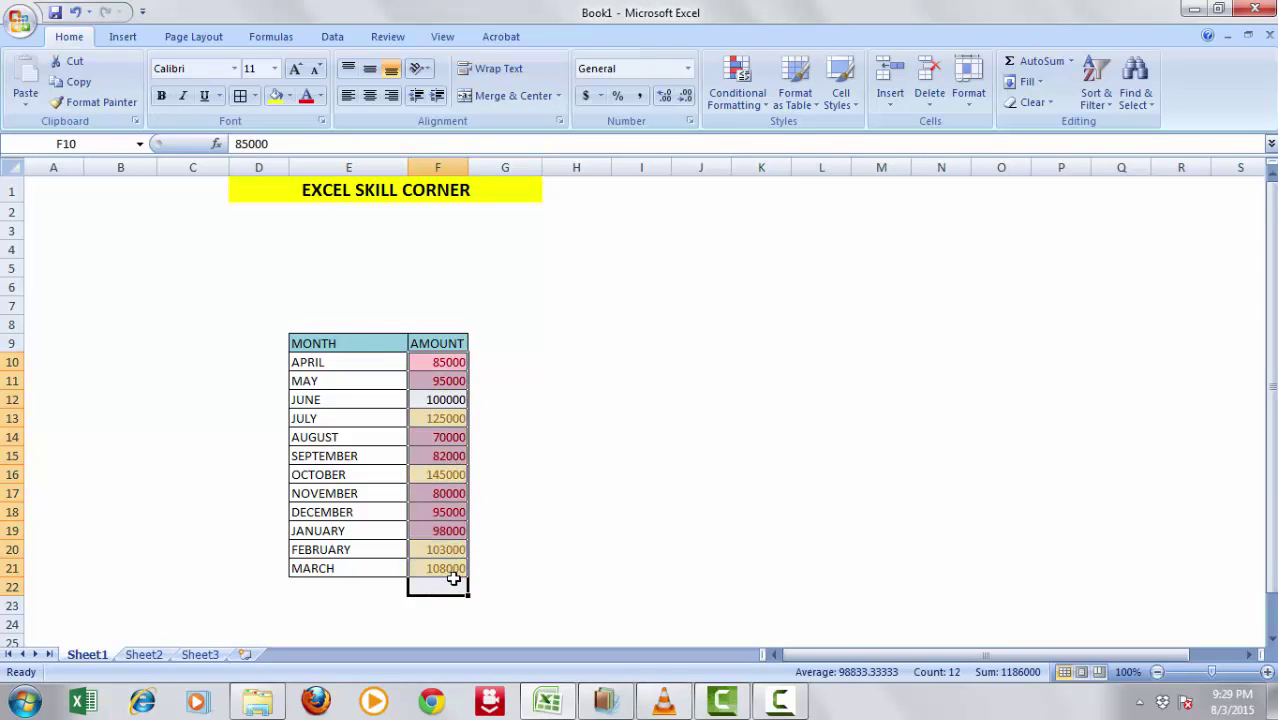
- Select the month names APRIL through MARCH in column E
{"action": "left_click", "coordinate": [770, 110]}
{"action": "mouse_move", "coordinate": [798, 135]}
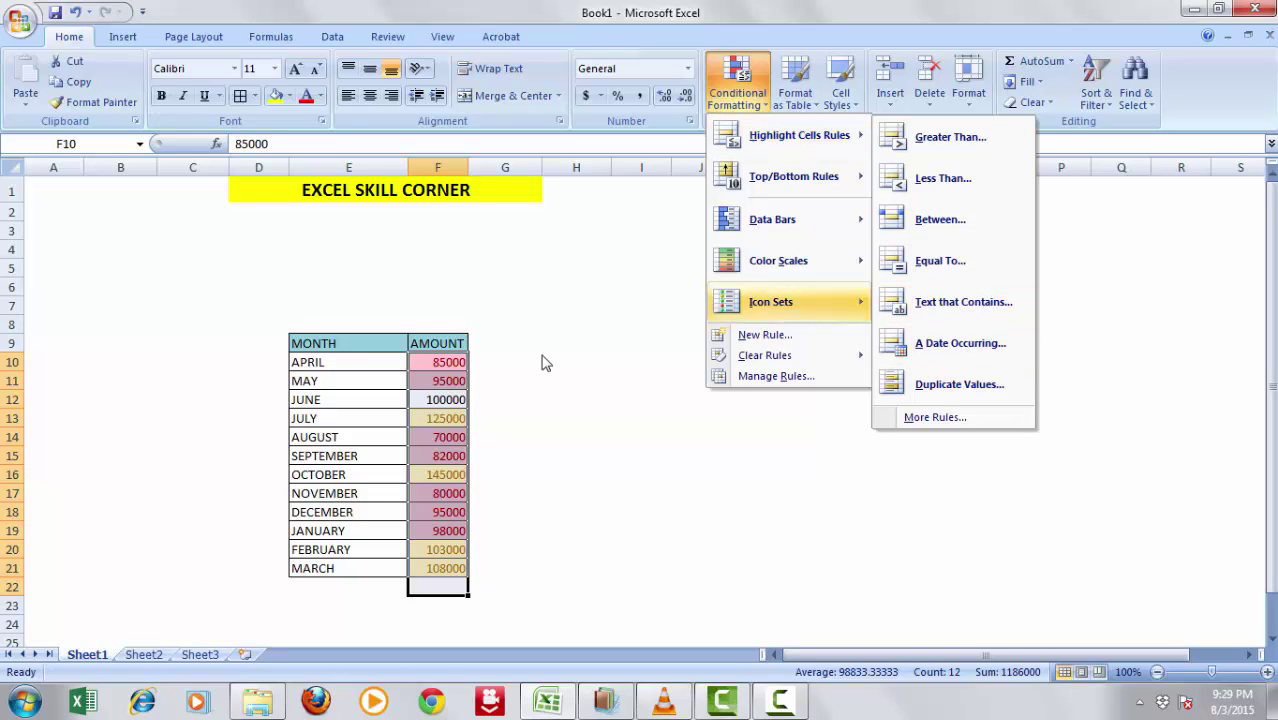
{"action": "left_click", "coordinate": [339, 370]}
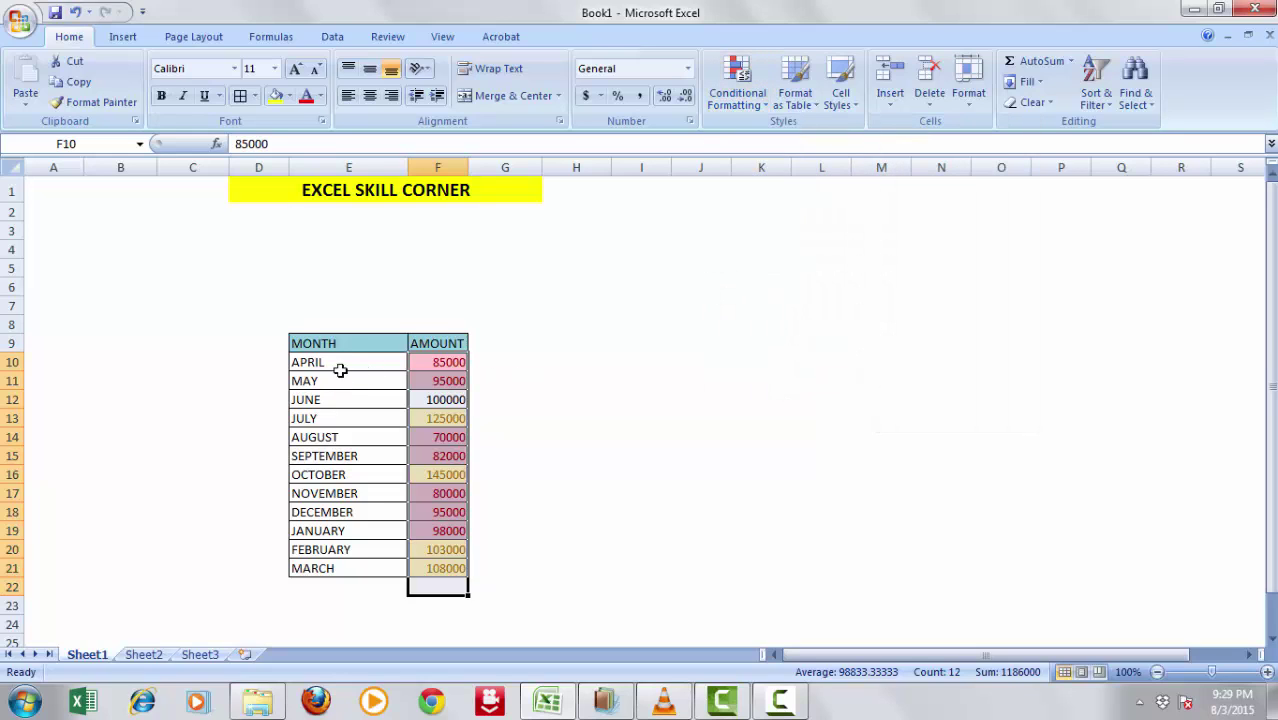
{"action": "left_click", "coordinate": [514, 414]}
{"action": "left_click_drag", "start_coordinate": [348, 364], "coordinate": [351, 566]}
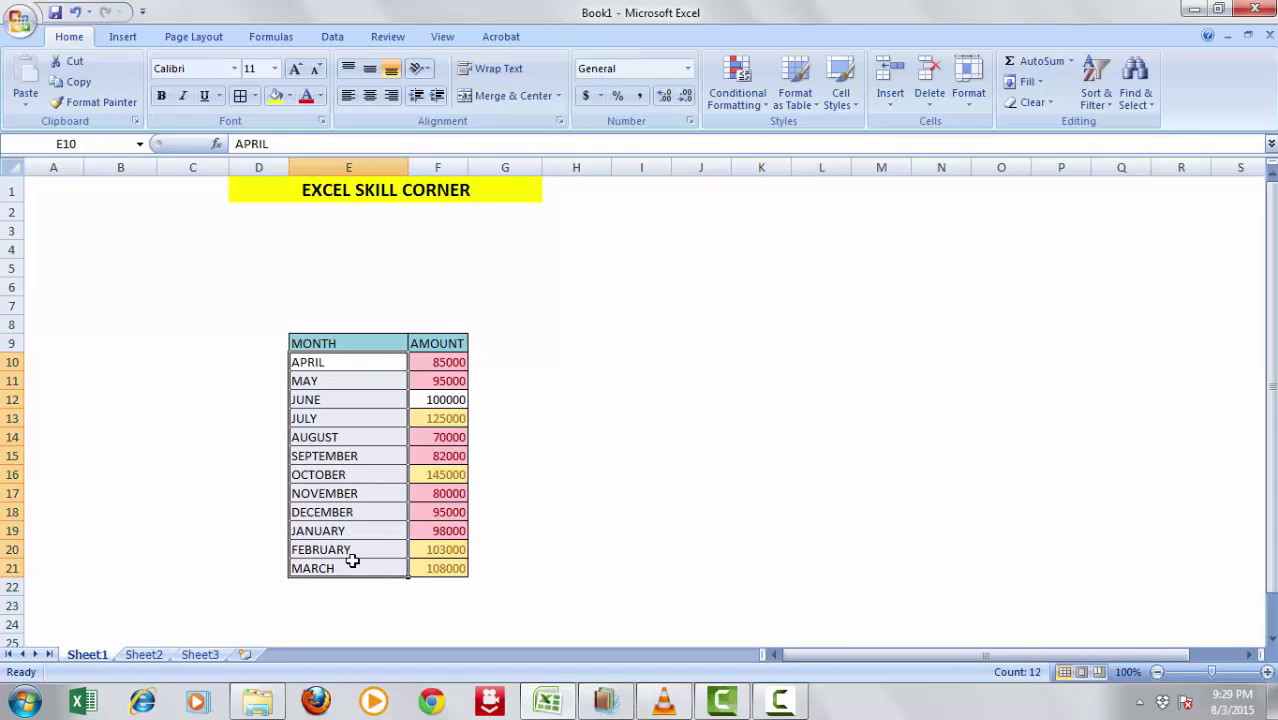
- Draft a Text that Contains rule on the months, entering JUN to match June
{"action": "left_click", "coordinate": [763, 108]}
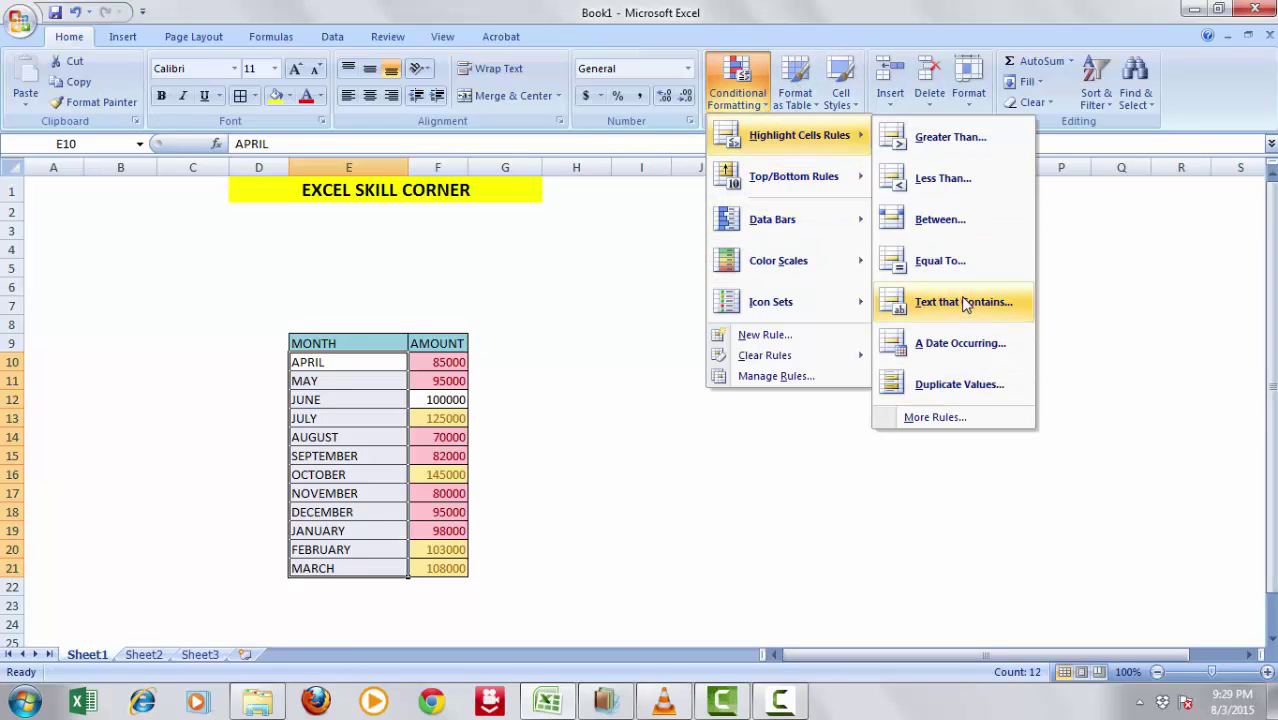
{"action": "left_click", "coordinate": [965, 302]}
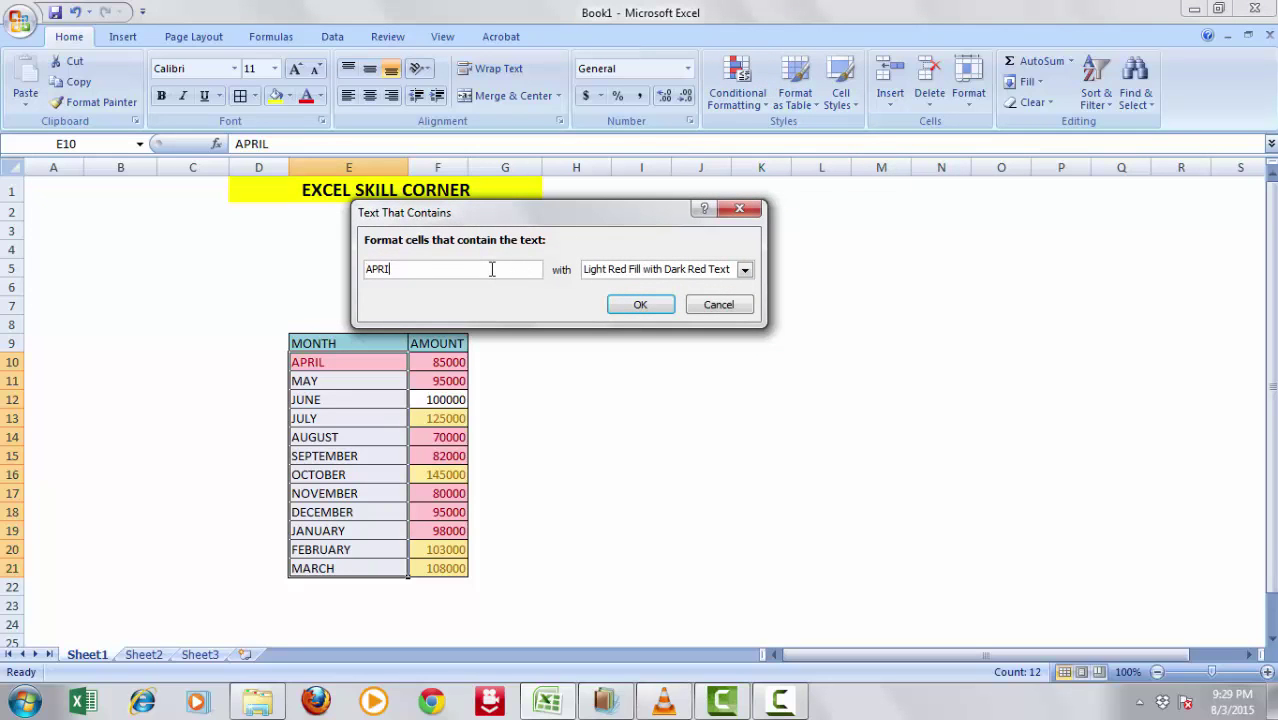
{"action": "key", "text": "BackSpace"}
{"action": "key", "text": "BackSpace"}
{"action": "key", "text": "BackSpace"}
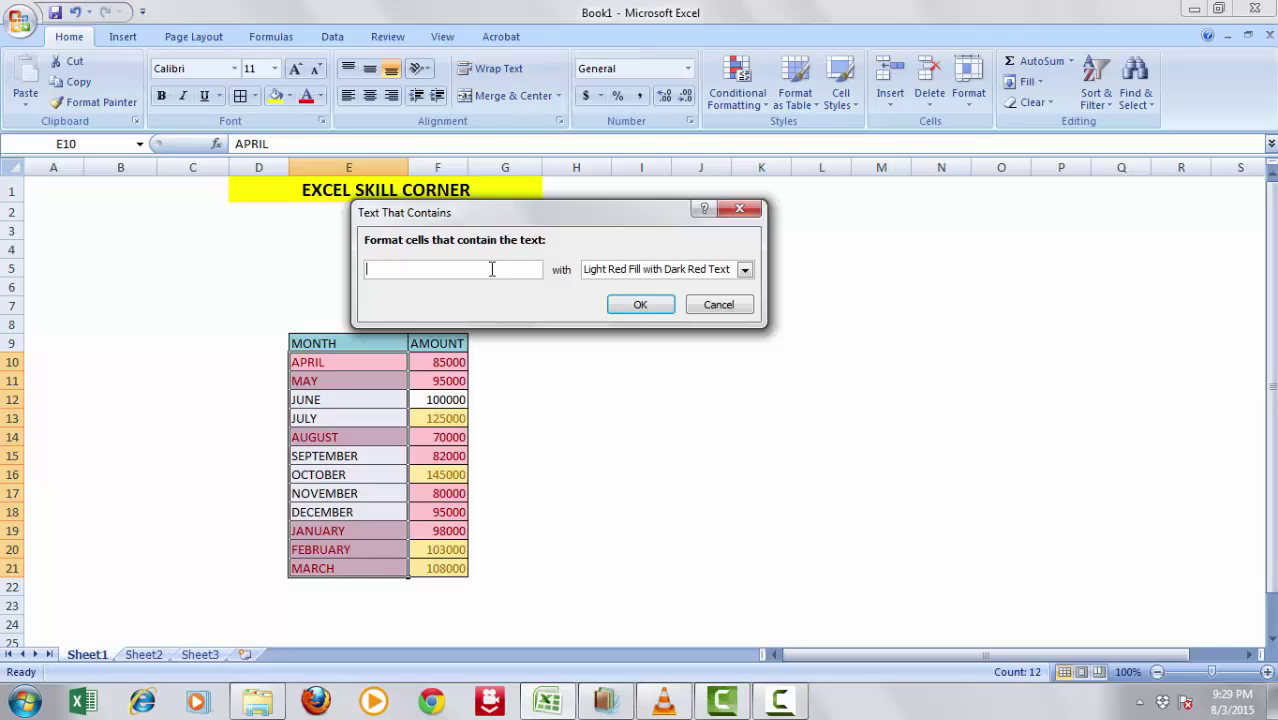
{"action": "type", "text": "OC"}
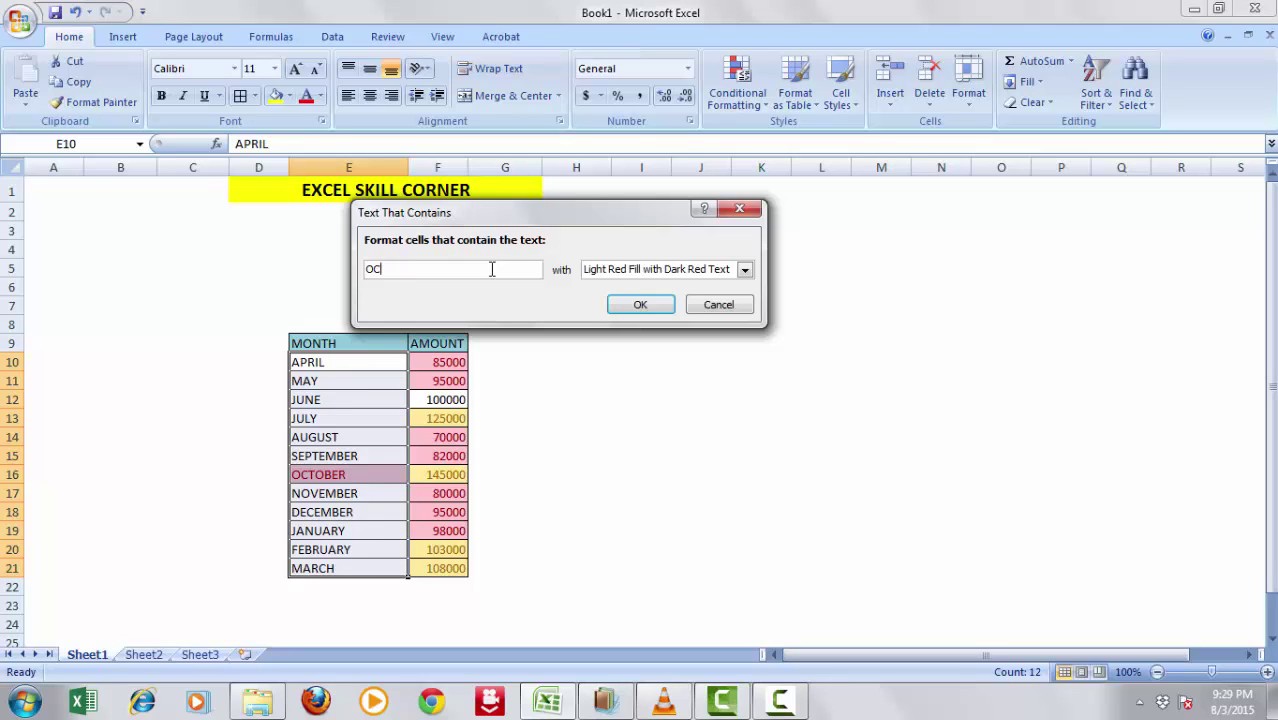
{"action": "key", "text": "BackSpace"}
{"action": "key", "text": "BackSpace"}
{"action": "type", "text": "JU"}
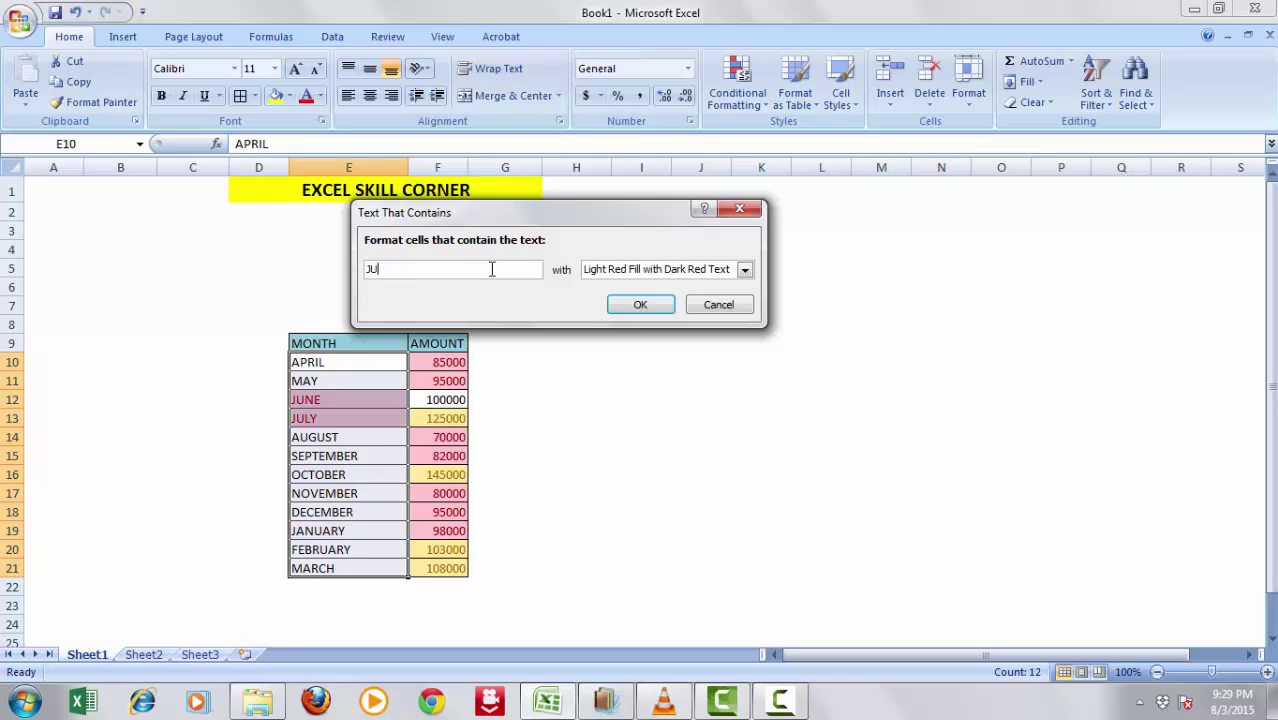
{"action": "type", "text": "NE"}
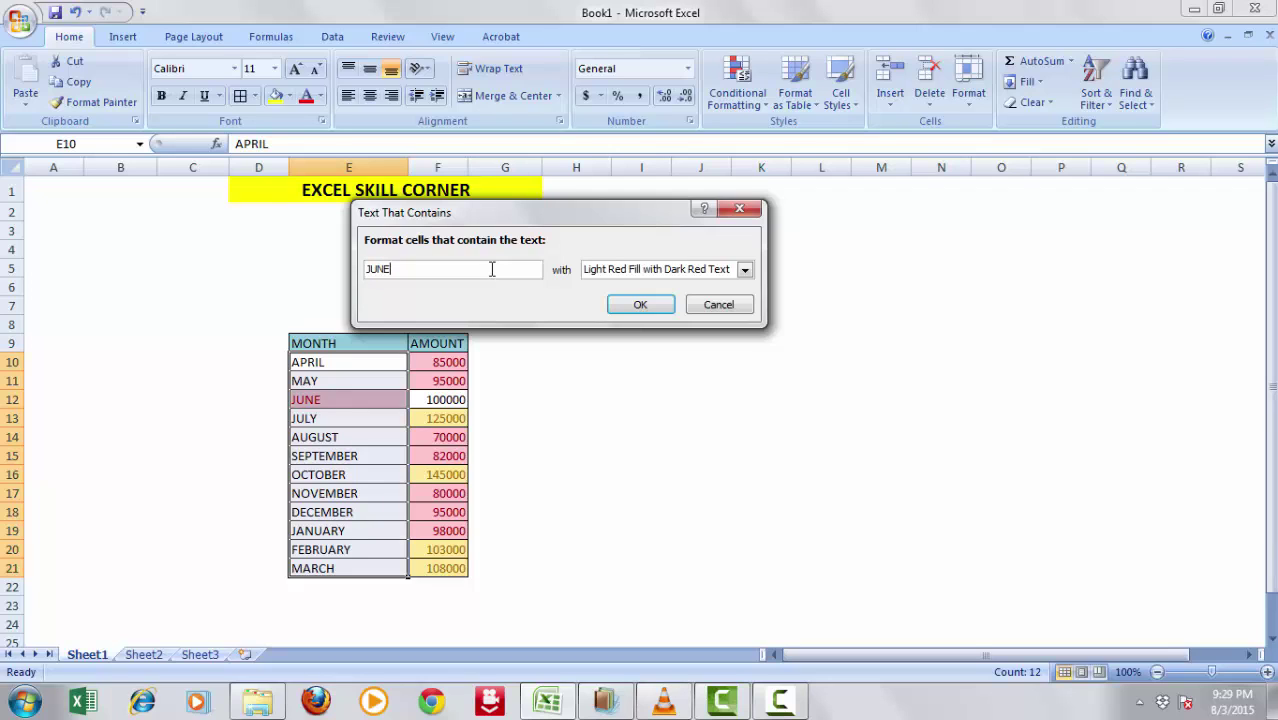
- Apply the JUNE text rule, then clear all rules from the month names
{"action": "left_click", "coordinate": [641, 306]}
{"action": "left_click", "coordinate": [370, 478]}
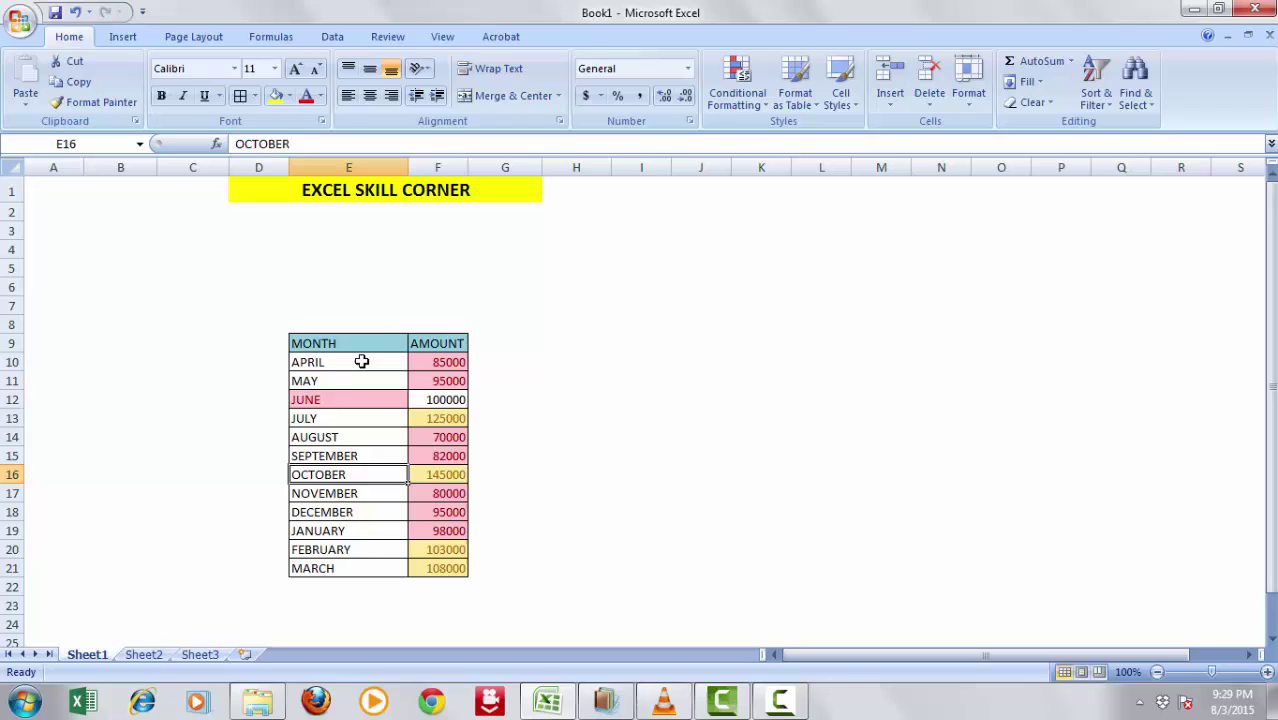
{"action": "left_click_drag", "start_coordinate": [361, 362], "coordinate": [369, 567]}
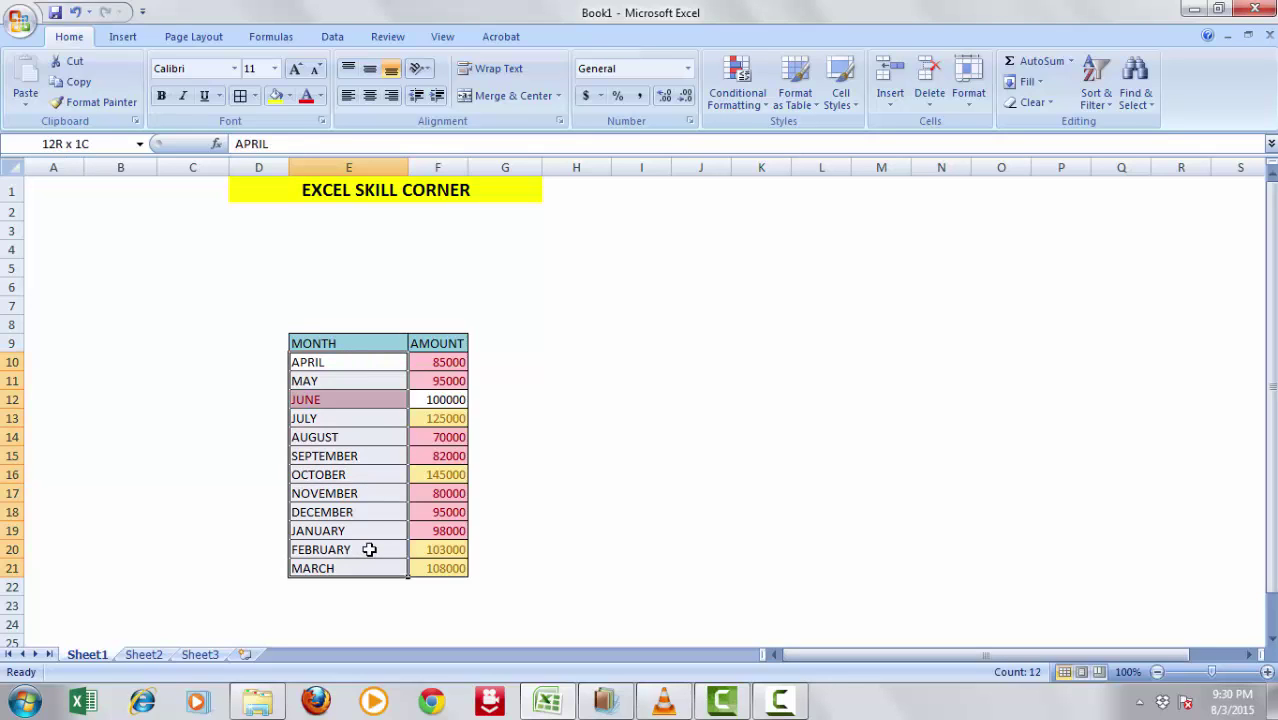
{"action": "left_click", "coordinate": [762, 103]}
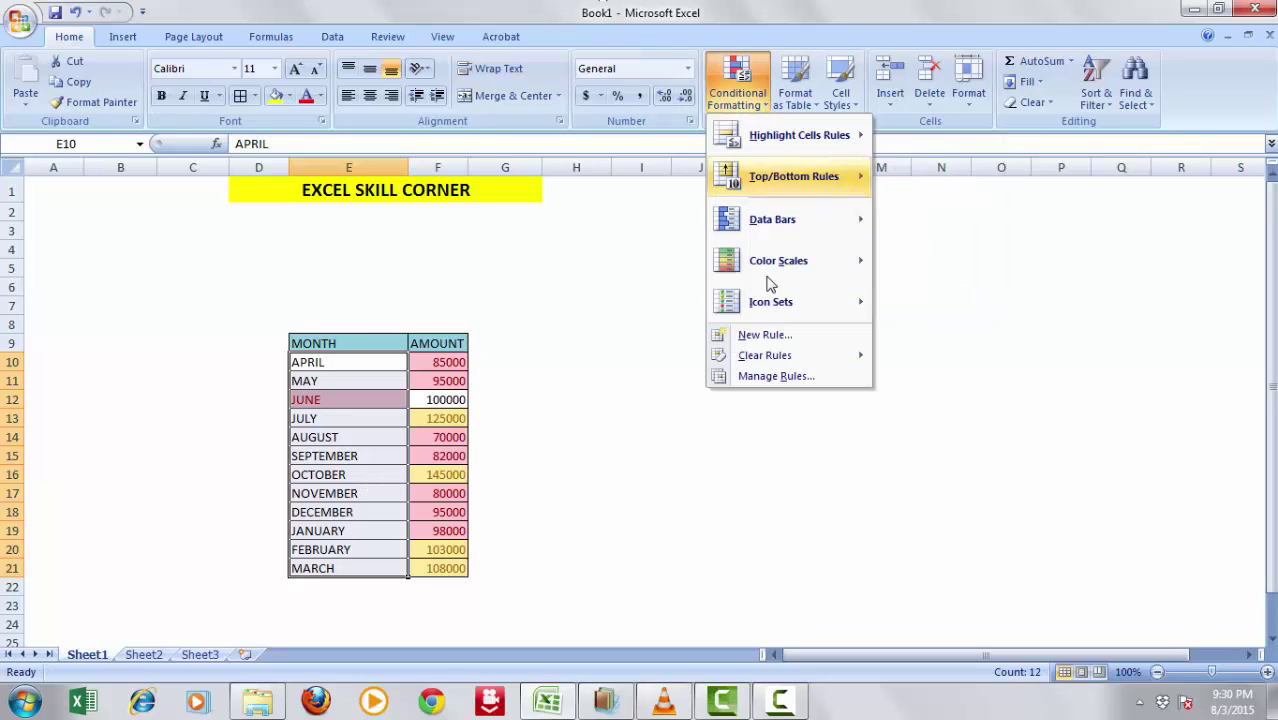
{"action": "mouse_move", "coordinate": [765, 355]}
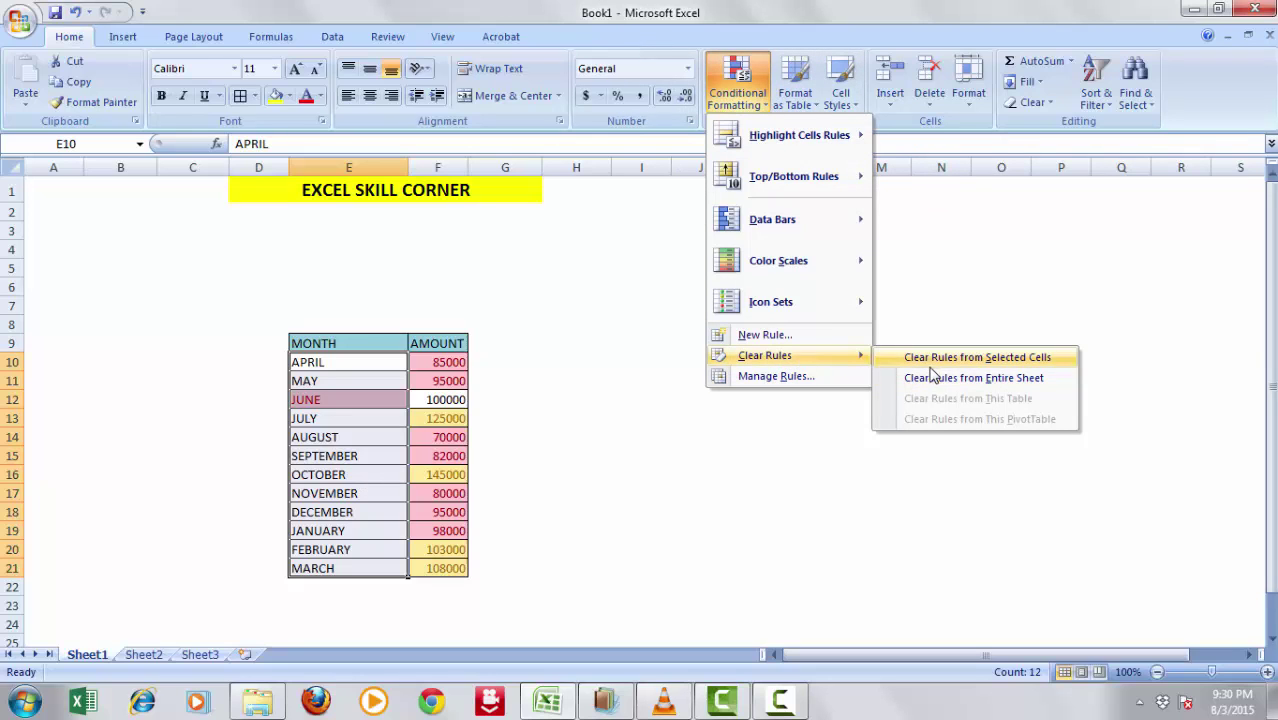
{"action": "left_click", "coordinate": [930, 368]}
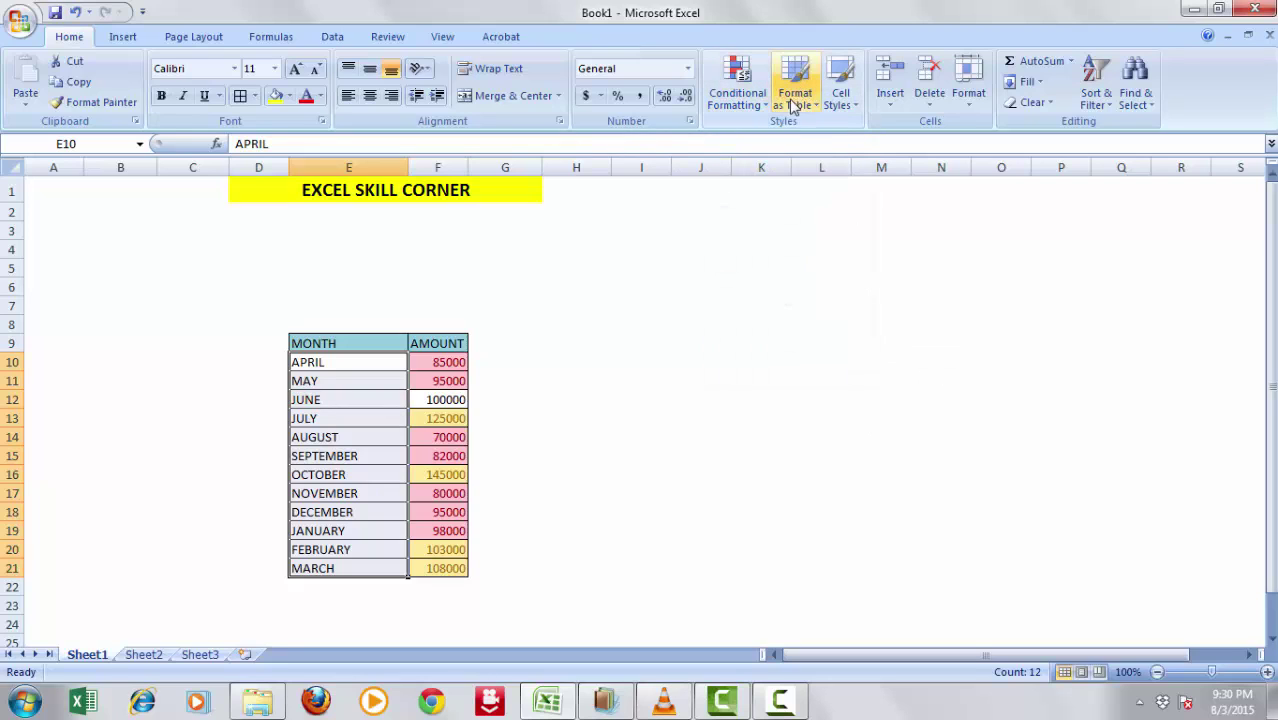
- Clear all conditional formatting rules from the AMOUNT values
{"action": "left_click", "coordinate": [447, 364]}
{"action": "left_click_drag", "start_coordinate": [450, 399], "coordinate": [448, 560]}
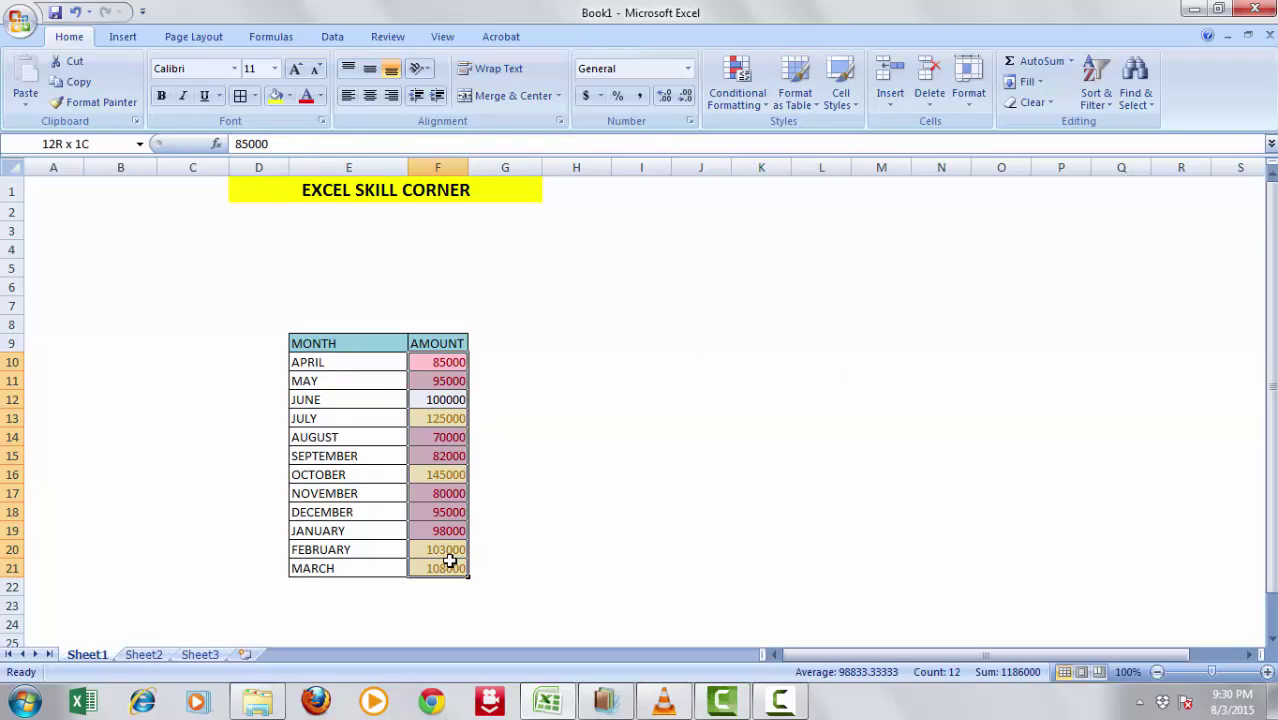
{"action": "left_click", "coordinate": [766, 106]}
{"action": "mouse_move", "coordinate": [785, 356]}
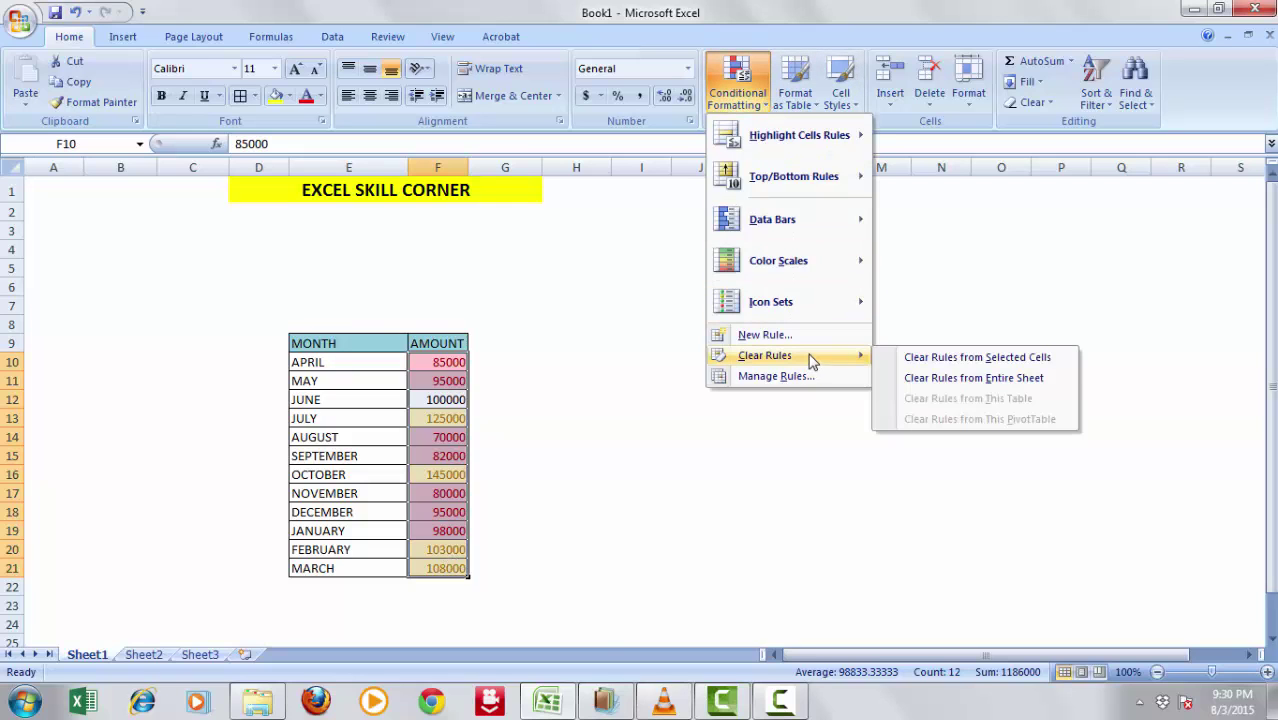
{"action": "left_click", "coordinate": [922, 362]}
{"action": "left_click", "coordinate": [755, 433]}
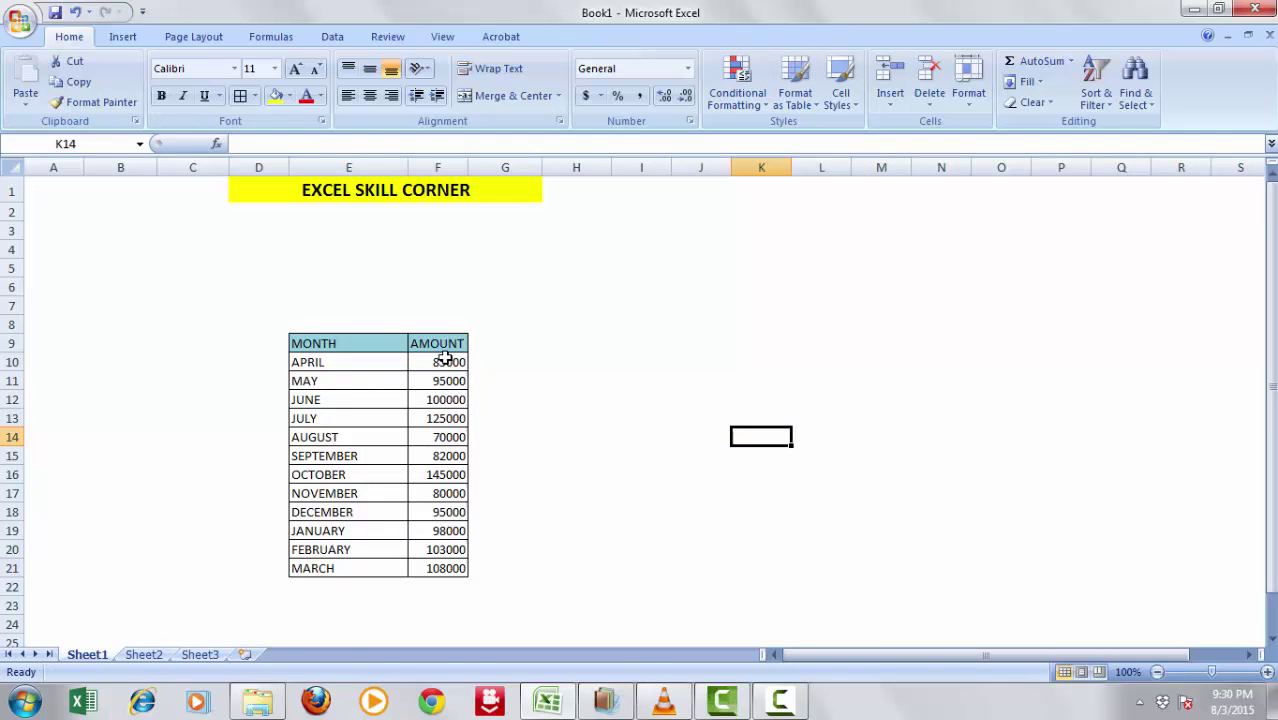
- Apply dark purple gradient data bars to the AMOUNT values
{"action": "left_click_drag", "start_coordinate": [346, 364], "coordinate": [437, 568]}
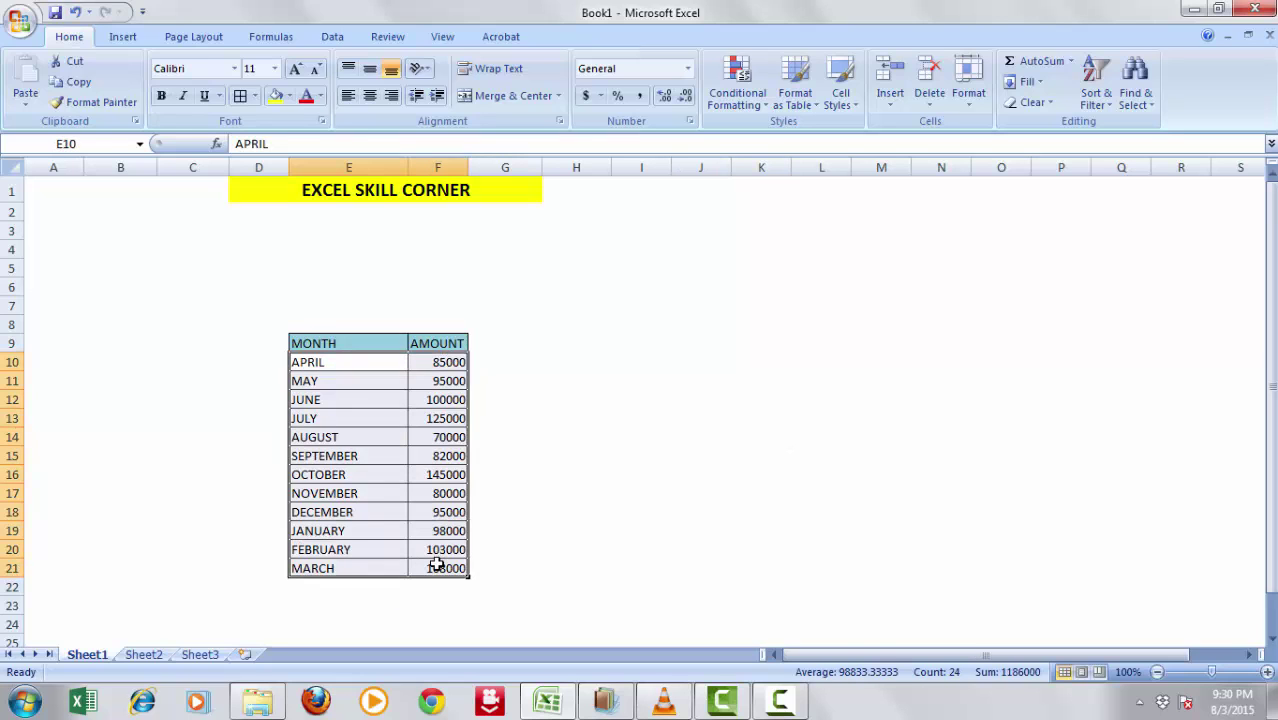
{"action": "left_click", "coordinate": [760, 104]}
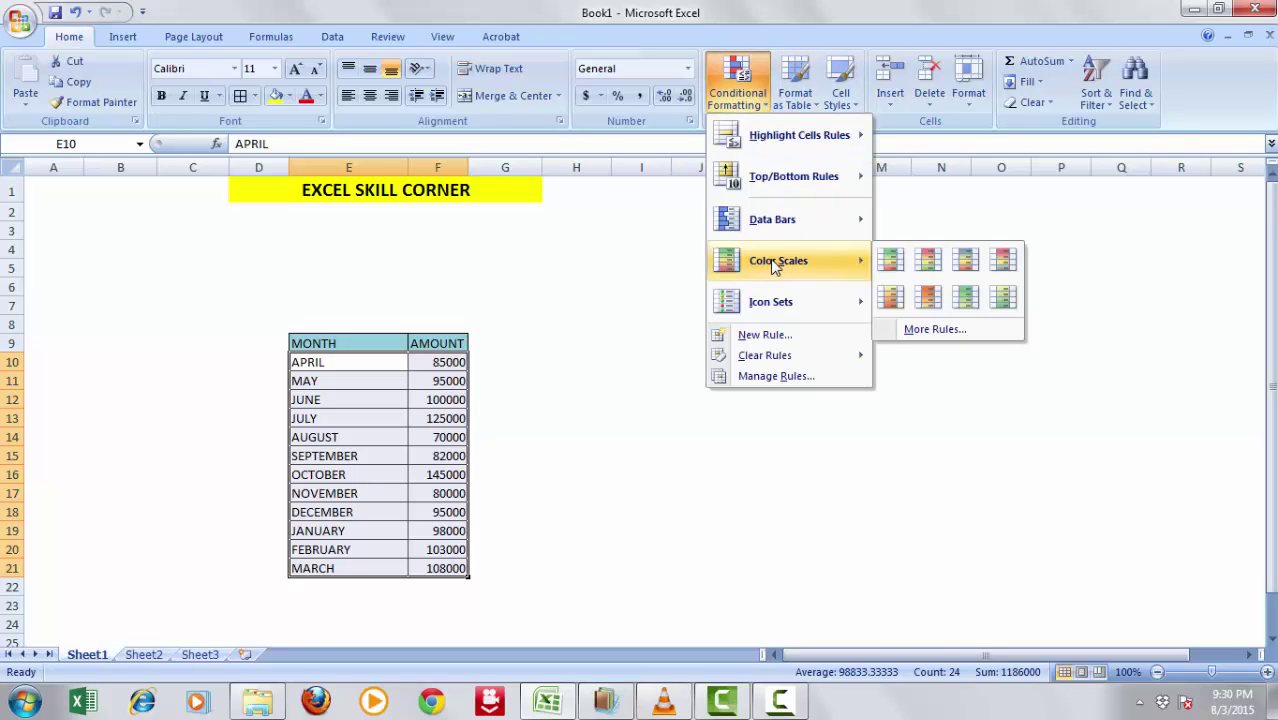
{"action": "mouse_move", "coordinate": [788, 219]}
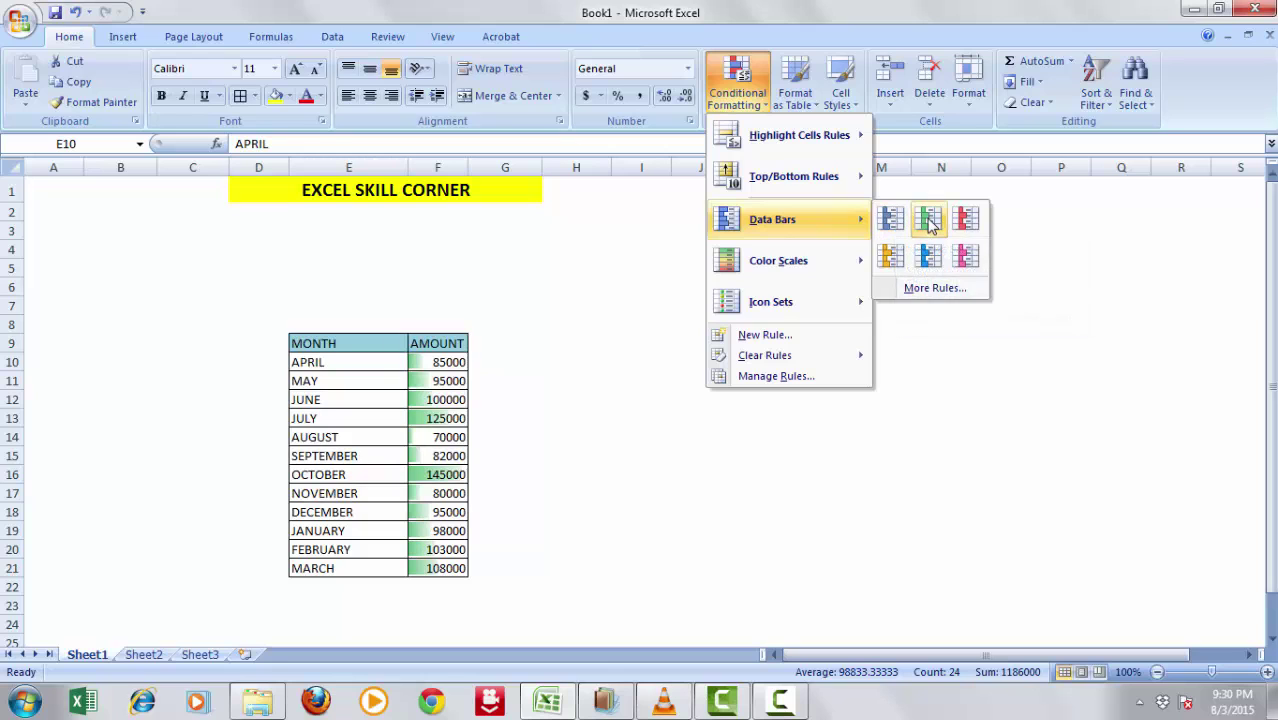
{"action": "left_click", "coordinate": [922, 290]}
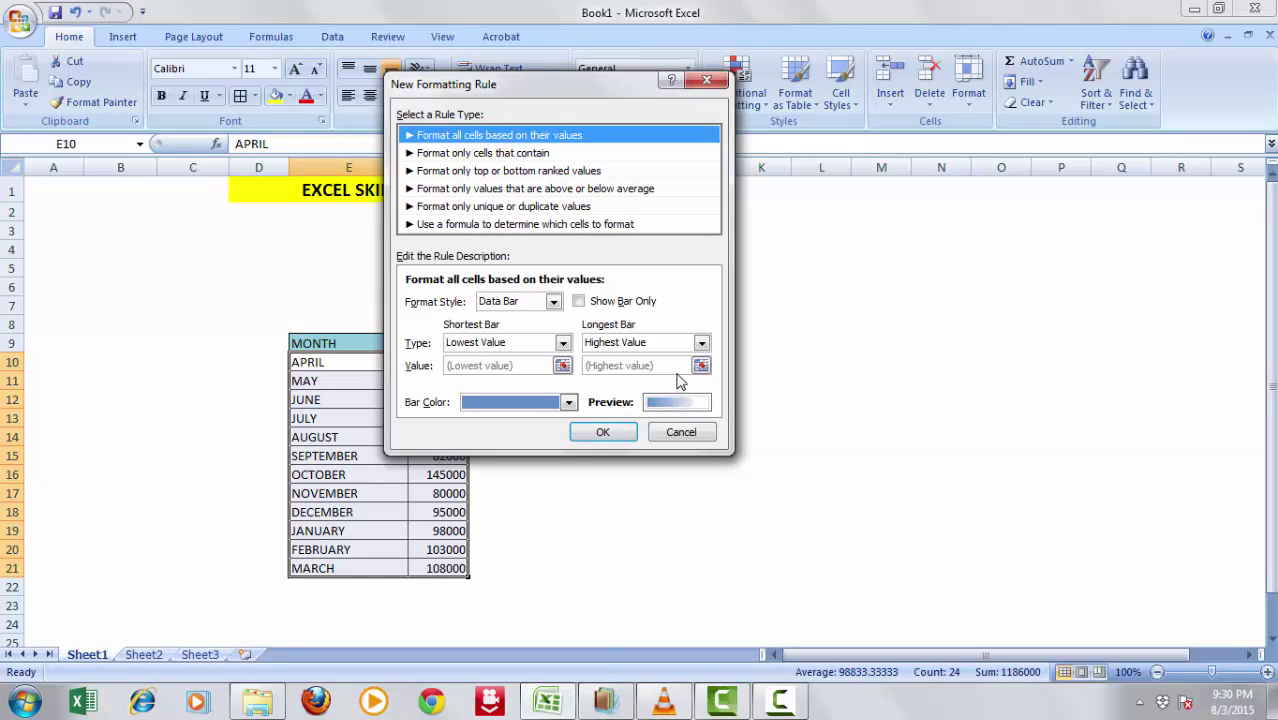
{"action": "left_click", "coordinate": [568, 402]}
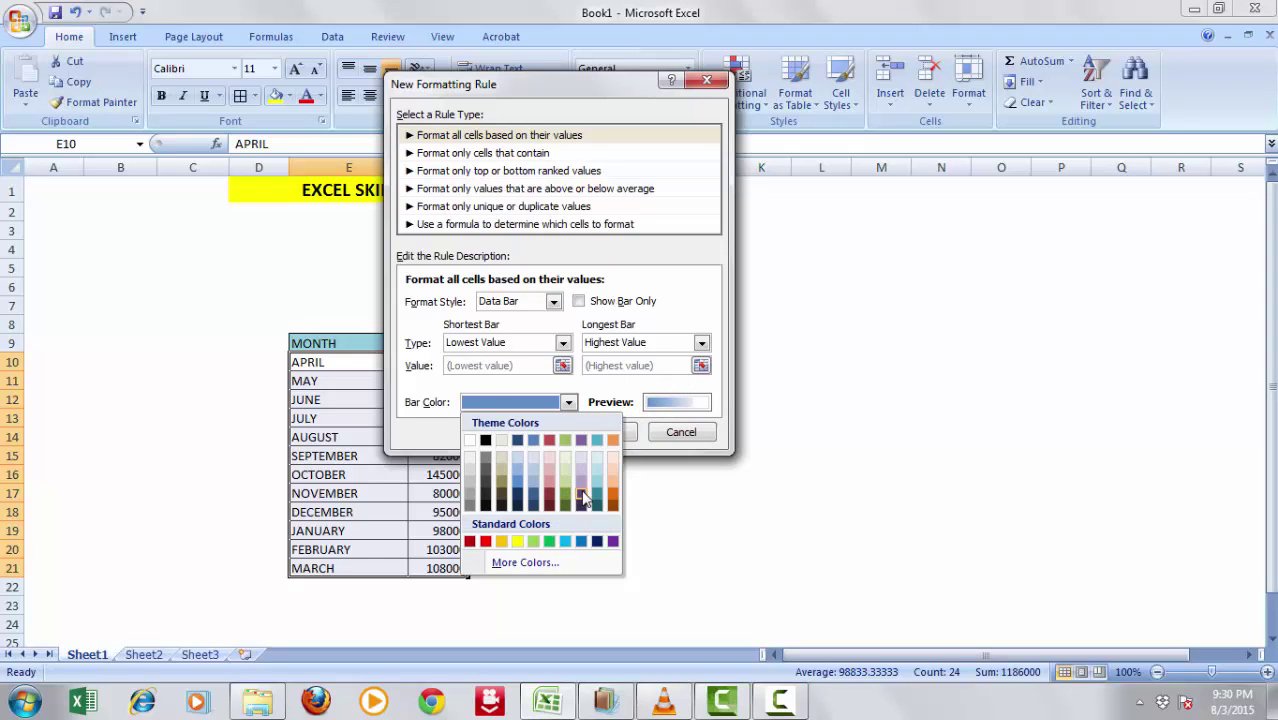
{"action": "left_click", "coordinate": [577, 494]}
{"action": "left_click", "coordinate": [599, 434]}
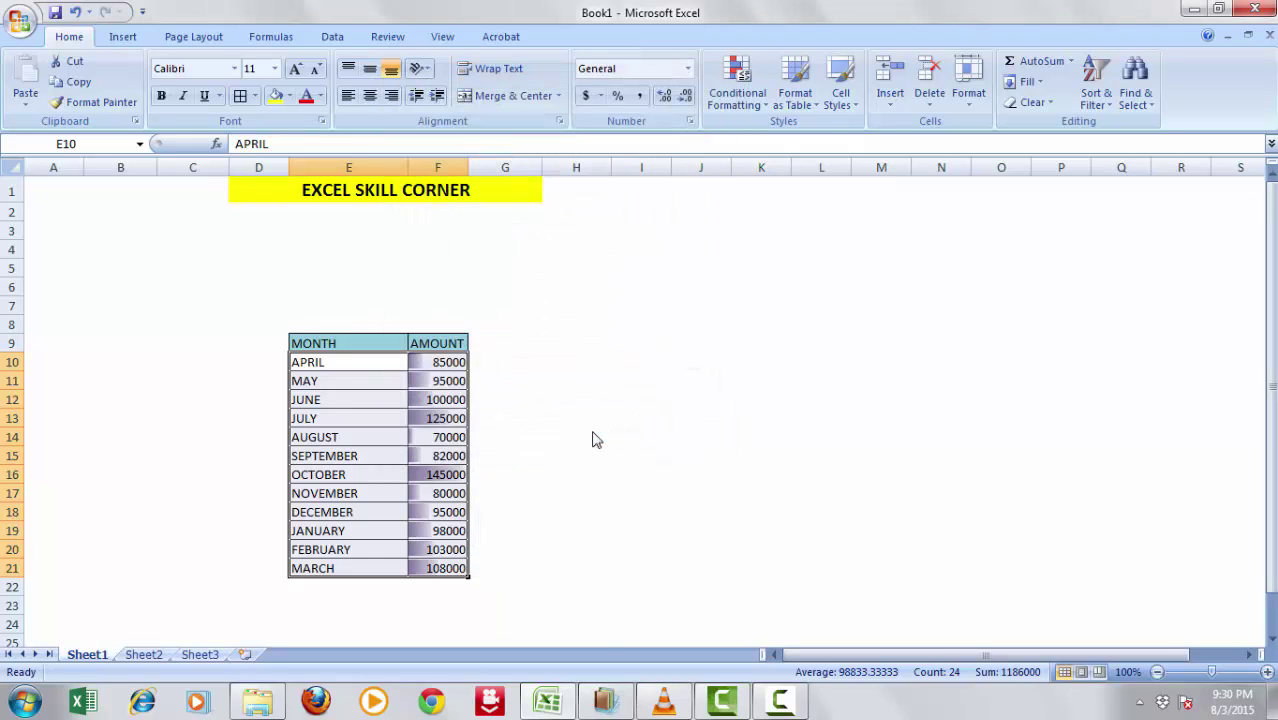
{"action": "left_click", "coordinate": [566, 421]}
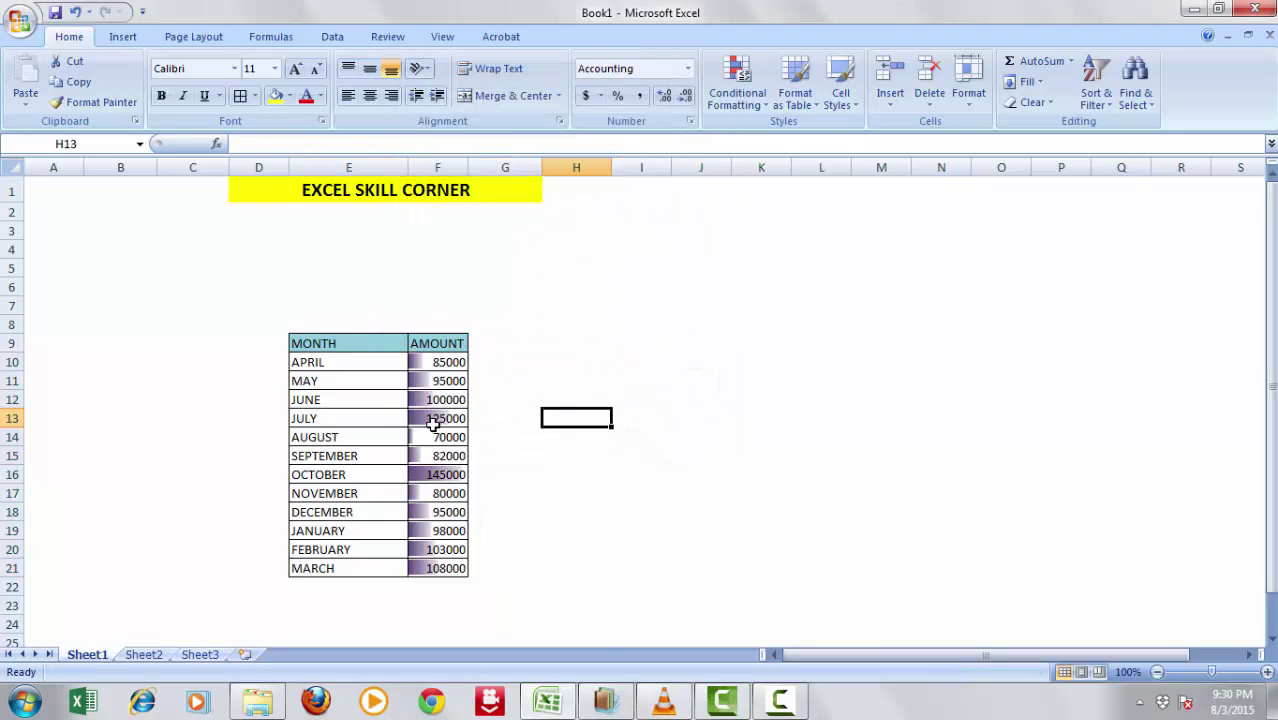
{"action": "left_click", "coordinate": [504, 368]}
{"action": "mouse_move", "coordinate": [442, 362]}
{"action": "left_mouse_down"}
{"action": "mouse_move", "coordinate": [437, 496]}
{"action": "mouse_move", "coordinate": [360, 568]}
{"action": "left_mouse_up"}
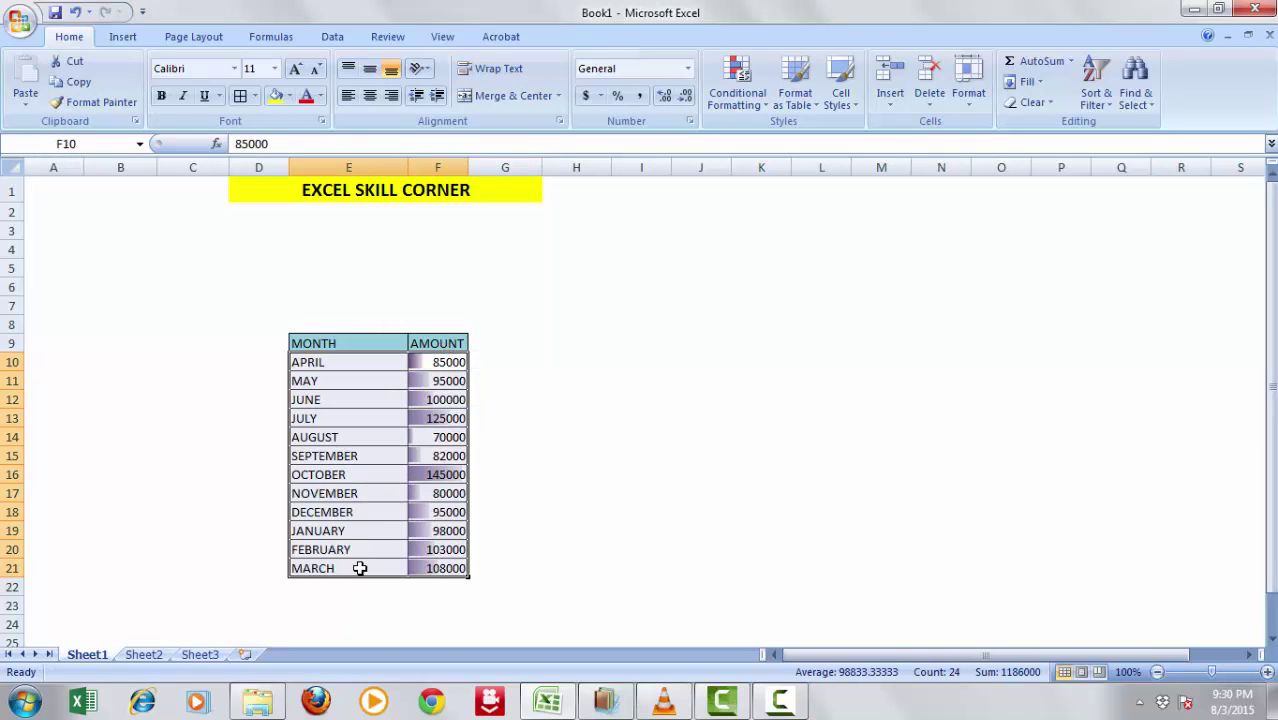
{"action": "left_click", "coordinate": [593, 366]}
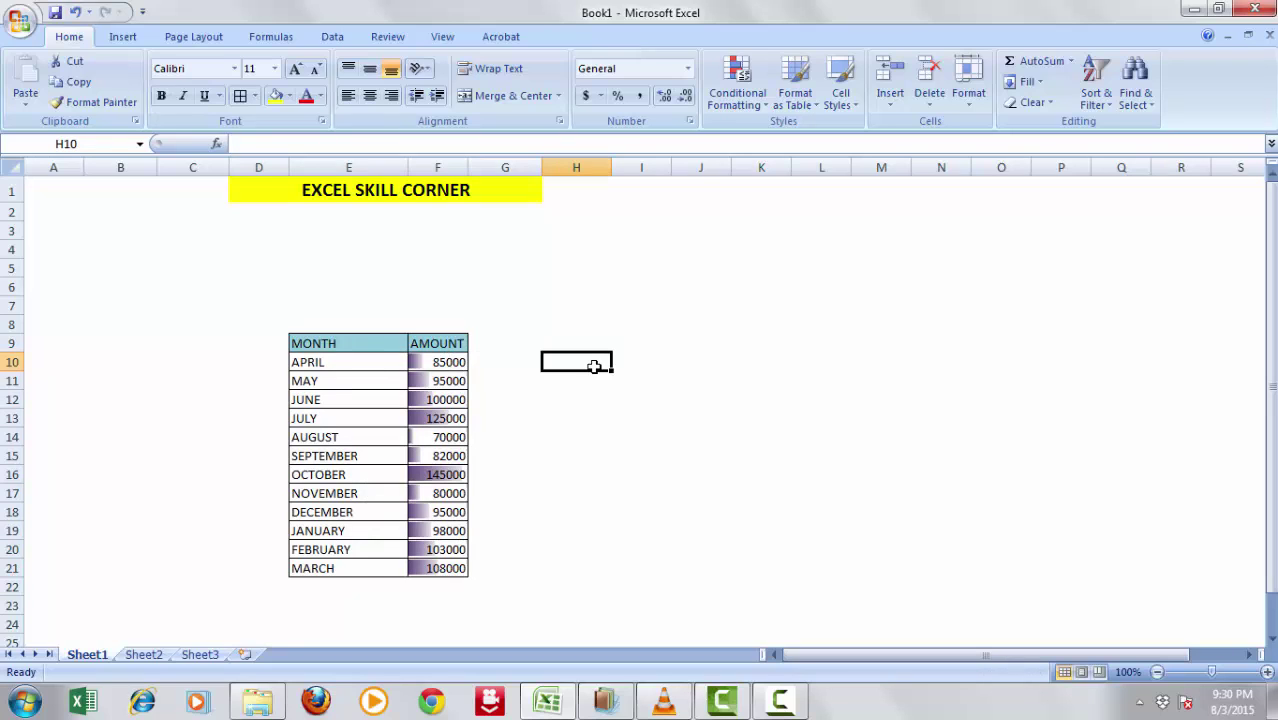
- Widen column F and compare bar lengths, such as October's 145000 against August
{"action": "left_click", "coordinate": [520, 420]}
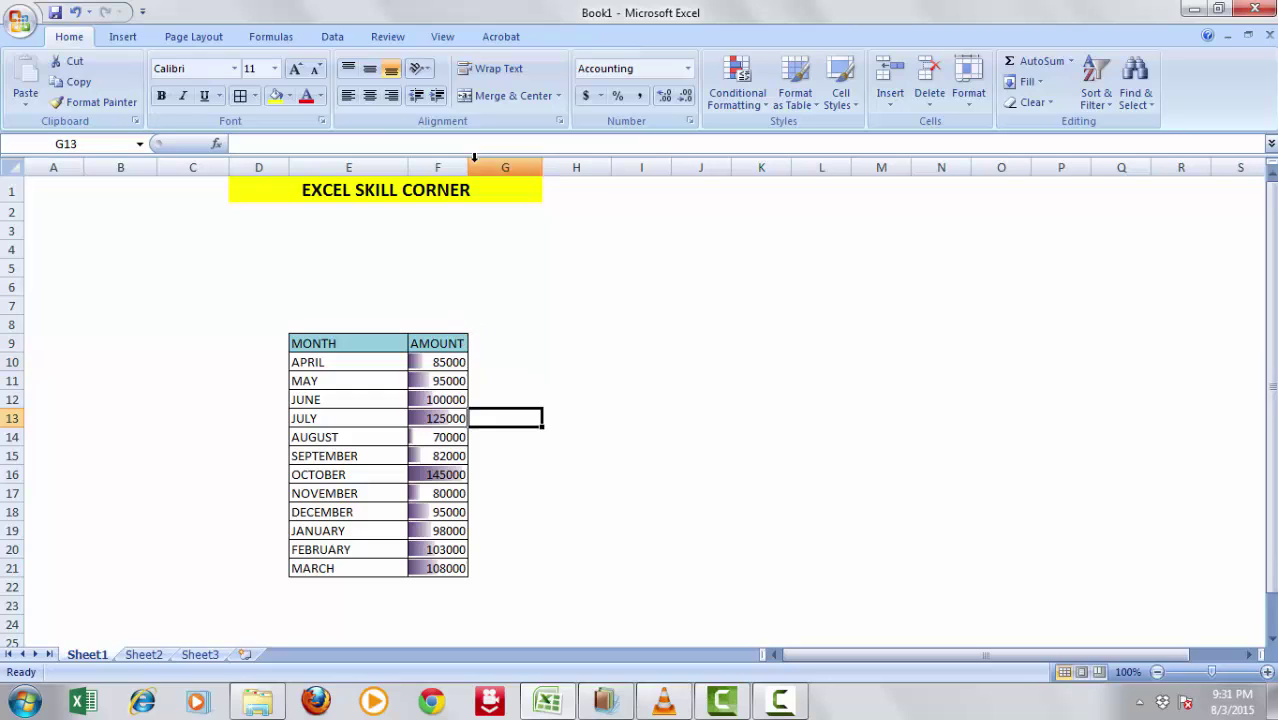
{"action": "left_click_drag", "start_coordinate": [467, 167], "coordinate": [545, 172]}
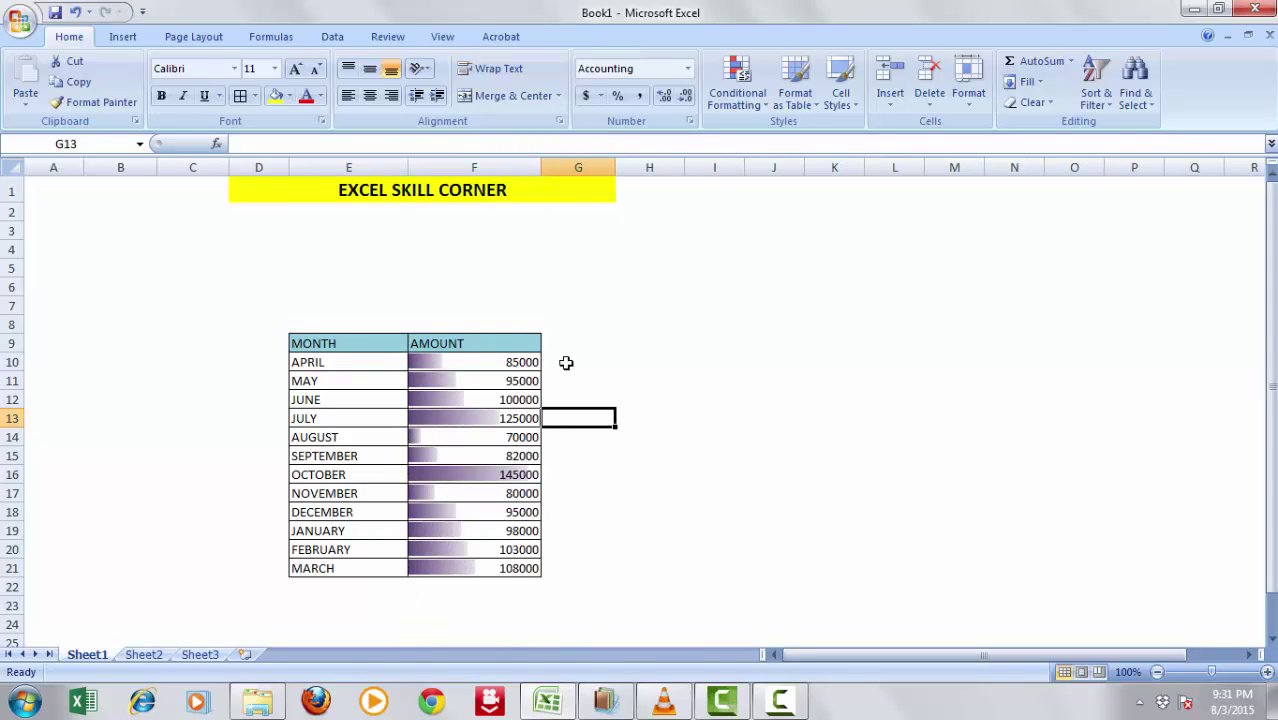
{"action": "left_click", "coordinate": [582, 345]}
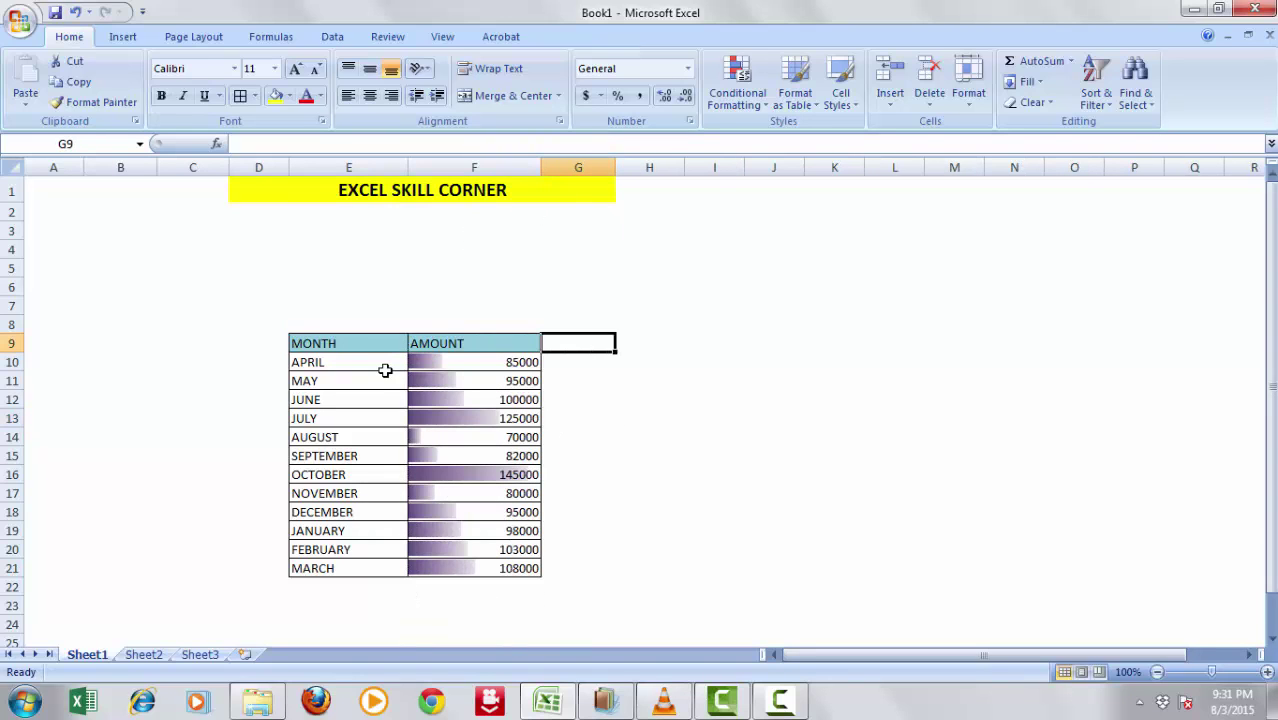
{"action": "left_click", "coordinate": [456, 470]}
{"action": "key", "text": "Up"}
{"action": "key", "text": "Up"}
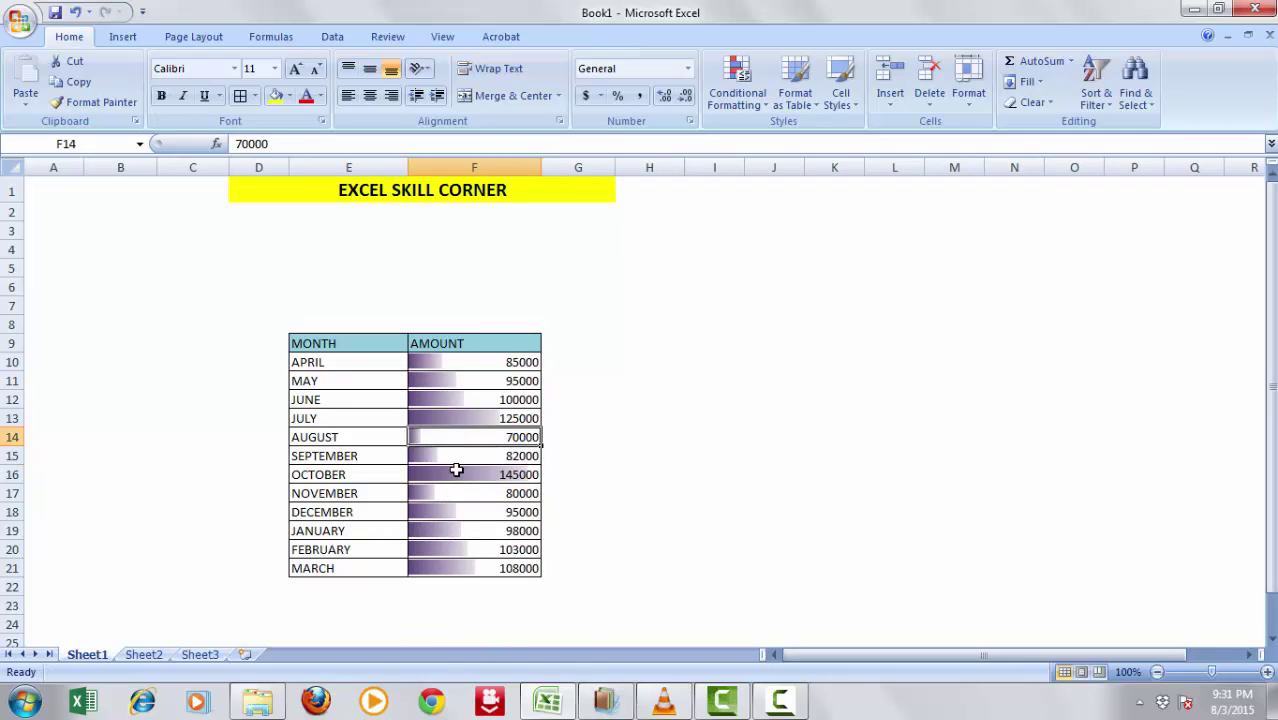
{"action": "key", "text": "Down"}
{"action": "key", "text": "Down"}
{"action": "key", "text": "Down"}
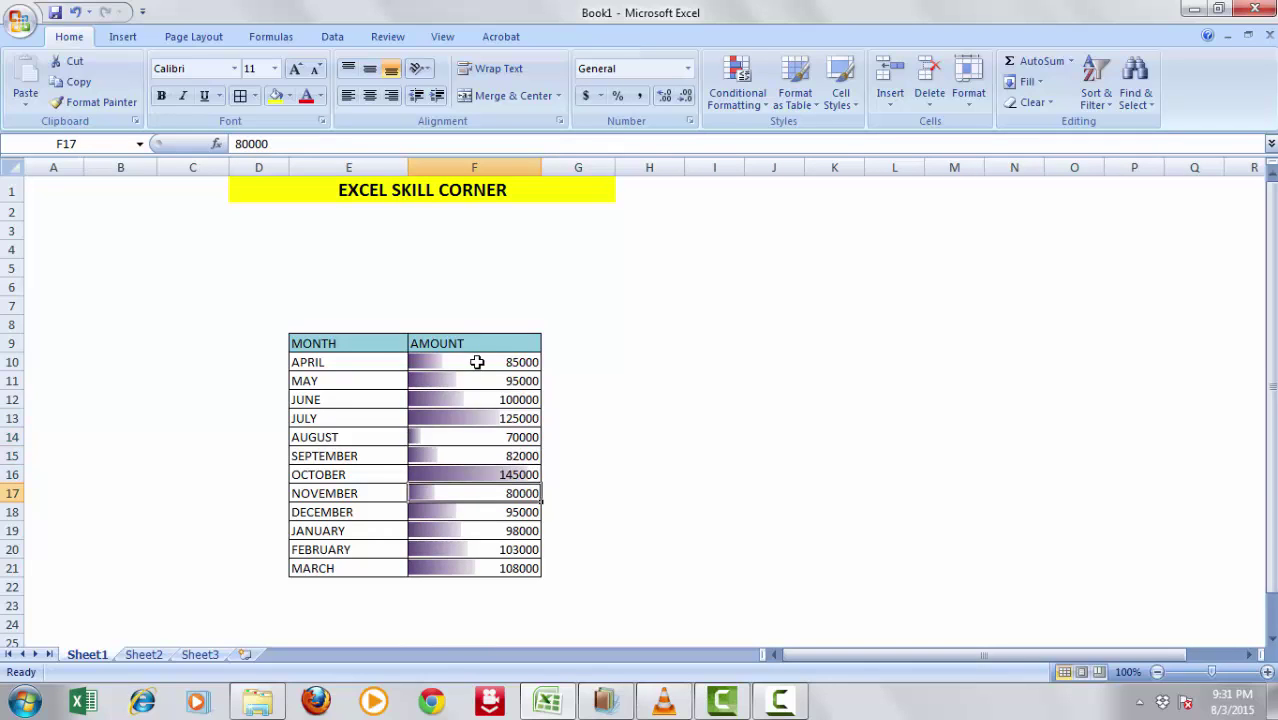
{"action": "left_click_drag", "start_coordinate": [477, 361], "coordinate": [360, 562]}
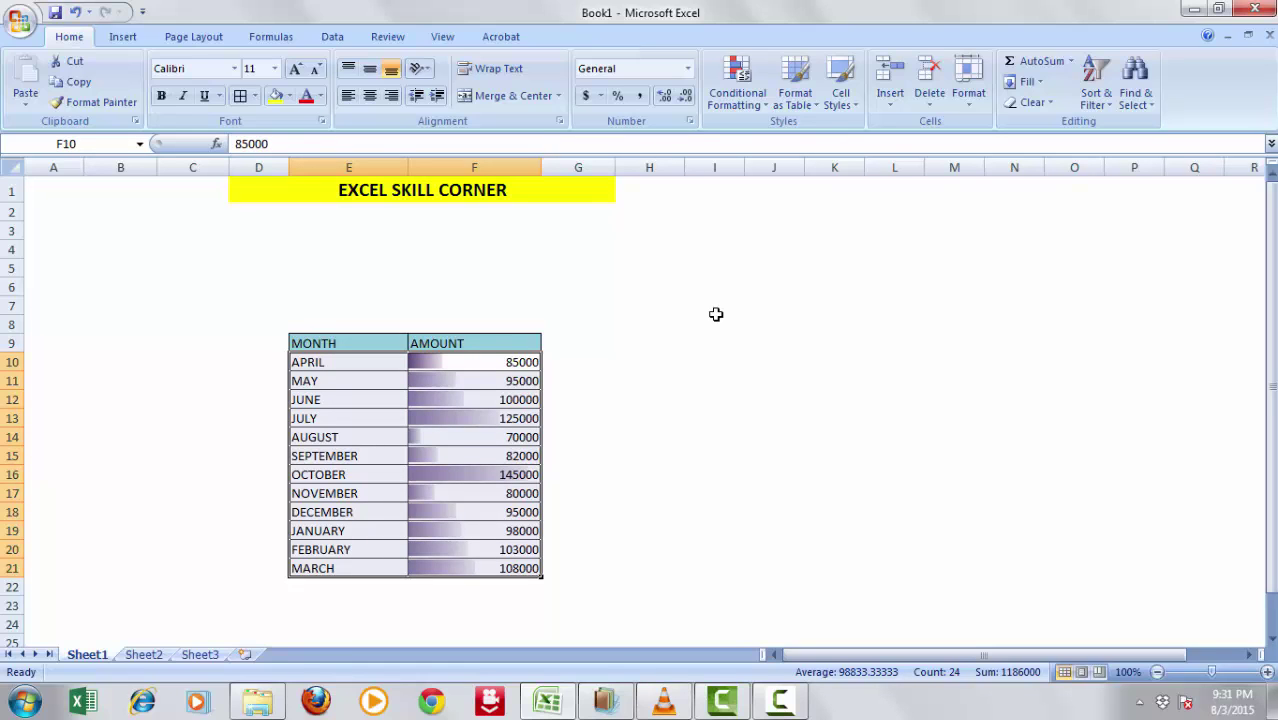
- Add the 3 Arrows (Colored) icon set to the amounts and reselect the AMOUNT column
{"action": "left_click", "coordinate": [758, 105]}
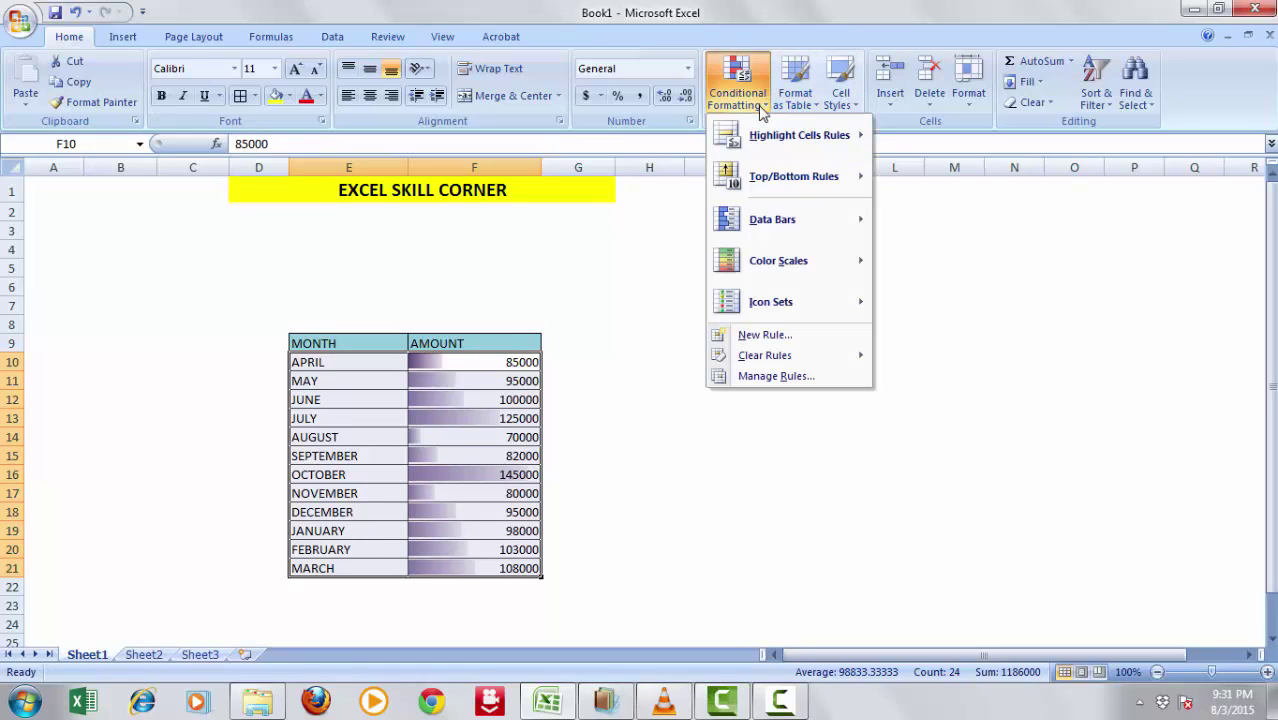
{"action": "mouse_move", "coordinate": [771, 301]}
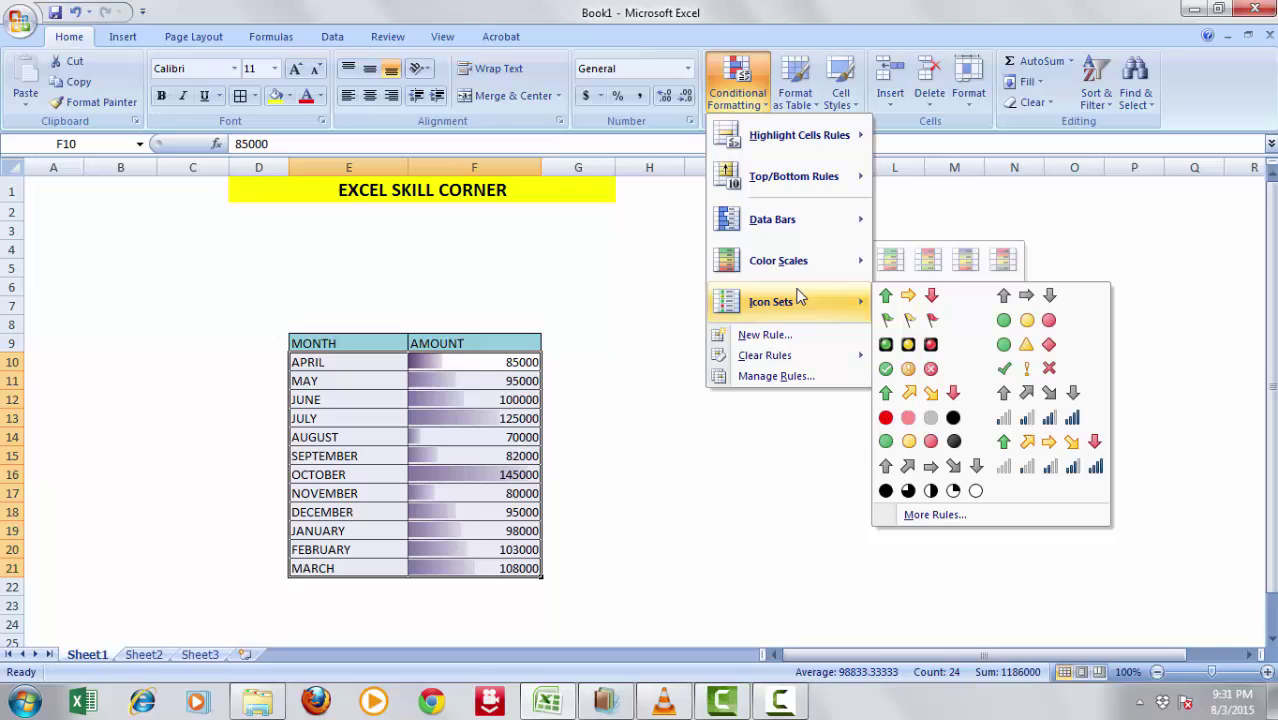
{"action": "left_click", "coordinate": [886, 300]}
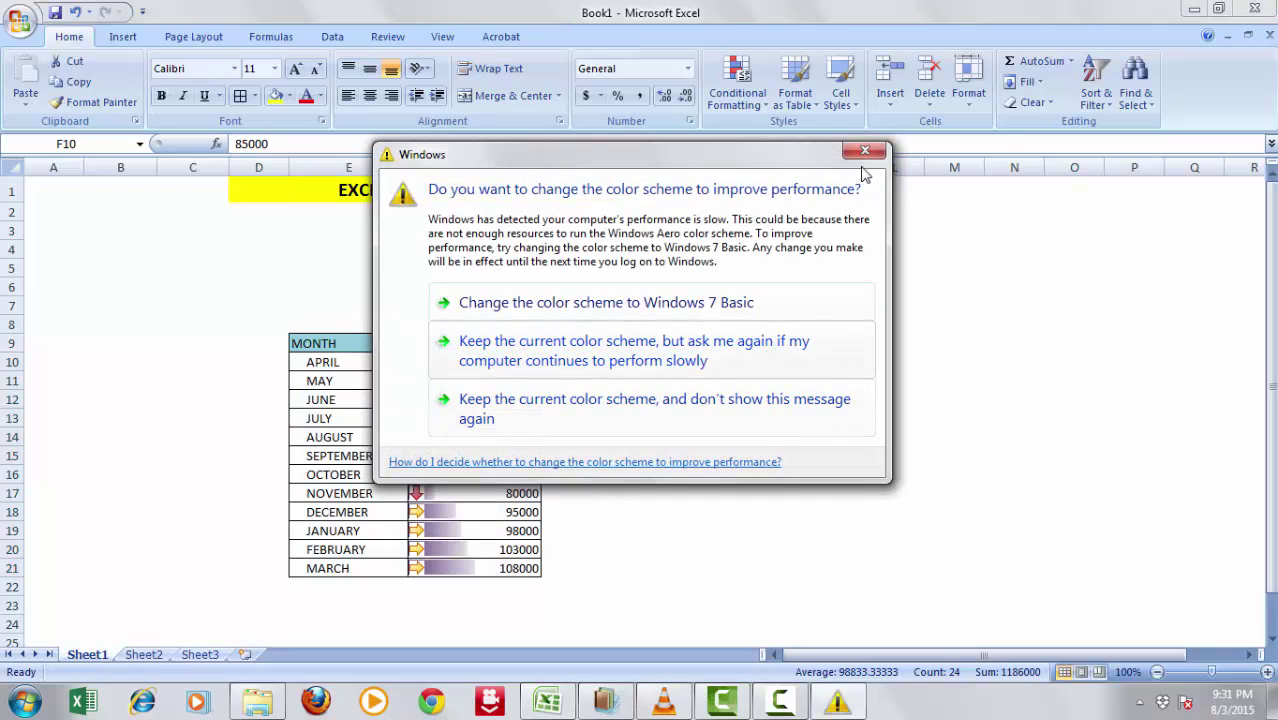
{"action": "left_click", "coordinate": [866, 152]}
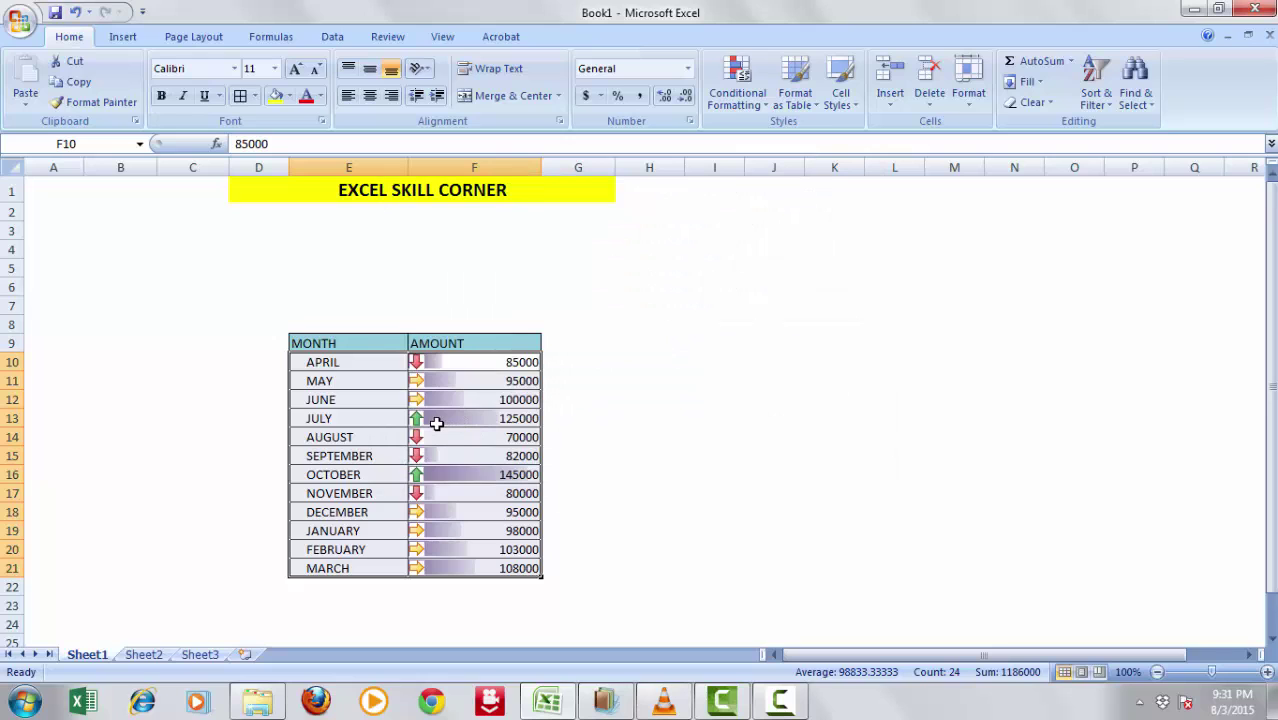
{"action": "left_click", "coordinate": [437, 362]}
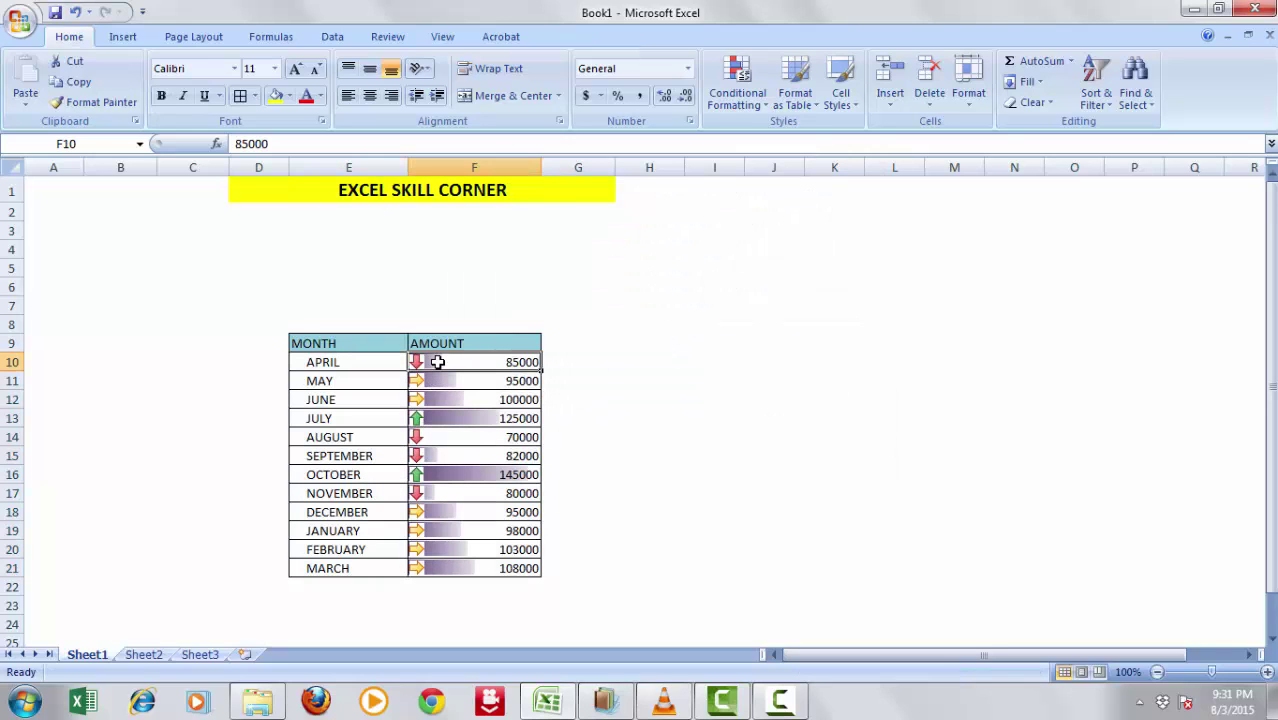
{"action": "key", "text": "ctrl+shift+Down"}
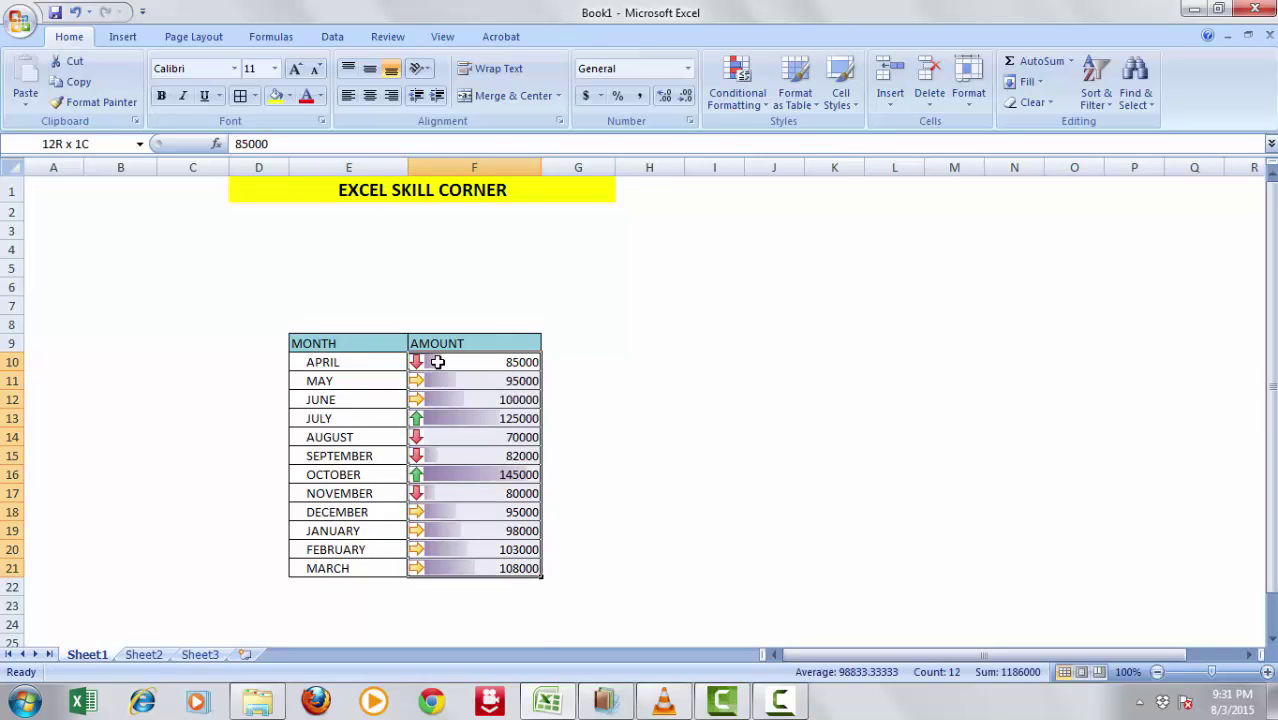
{"action": "key", "text": "ctrl+shift+Down"}
{"action": "key", "text": "ctrl+shift+Up"}
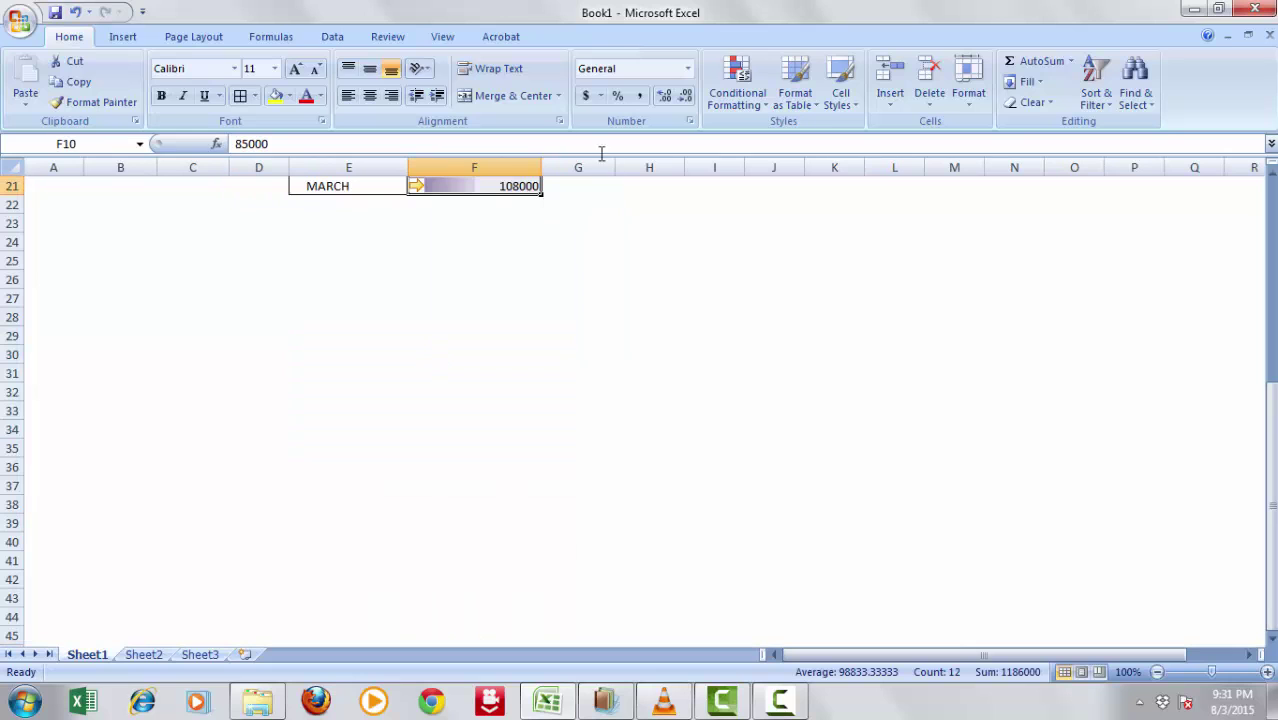
- Start a new conditional formatting rule for the amounts from the Icon Sets menu
{"action": "left_click", "coordinate": [765, 104]}
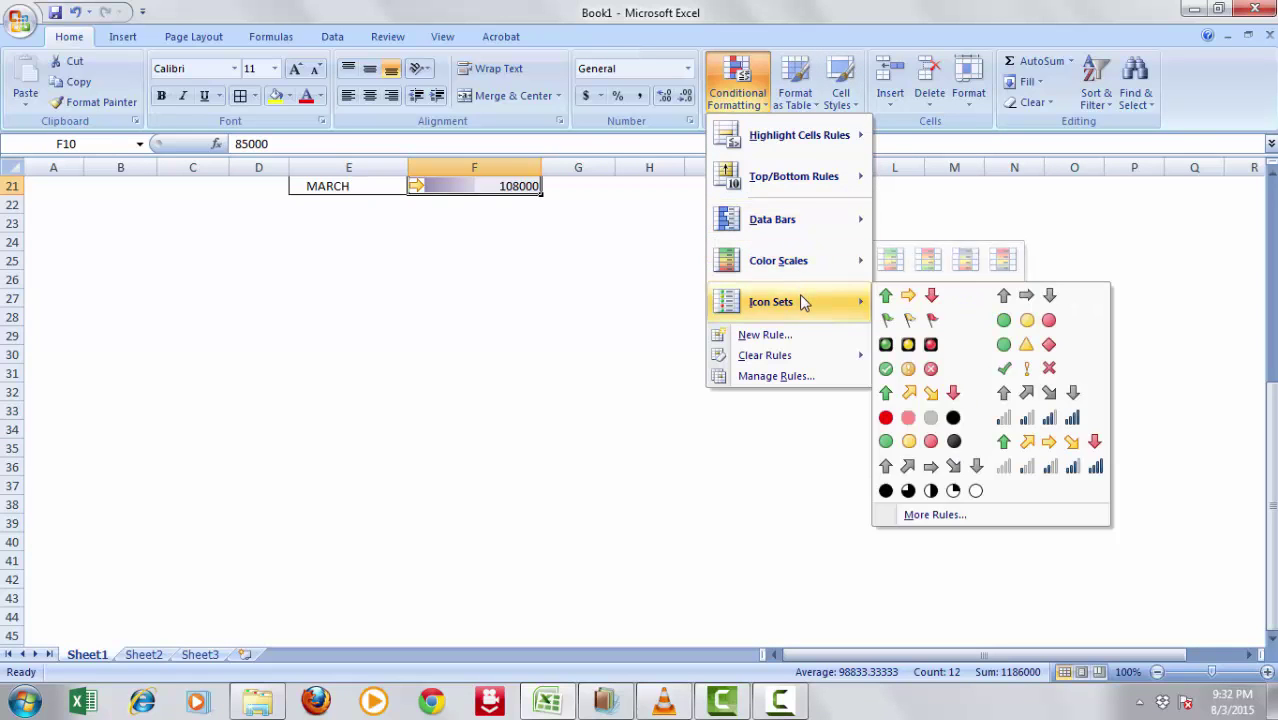
{"action": "mouse_move", "coordinate": [771, 301]}
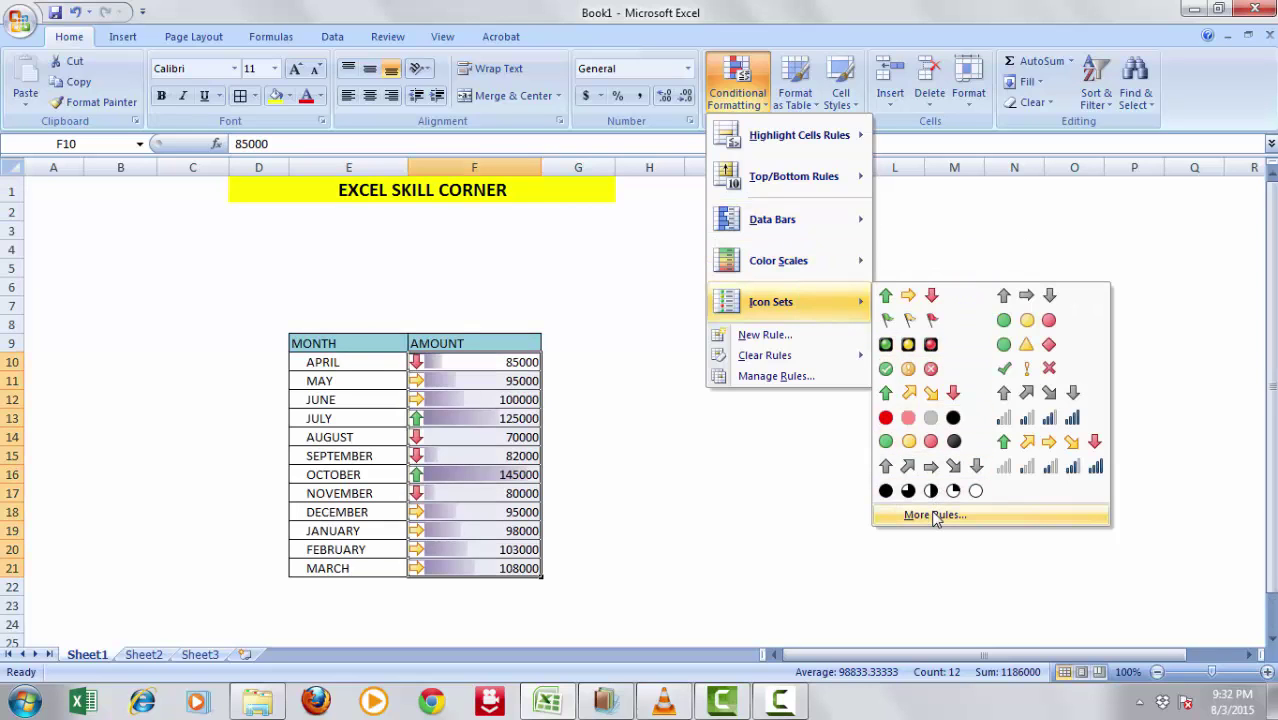
{"action": "left_click", "coordinate": [935, 515]}
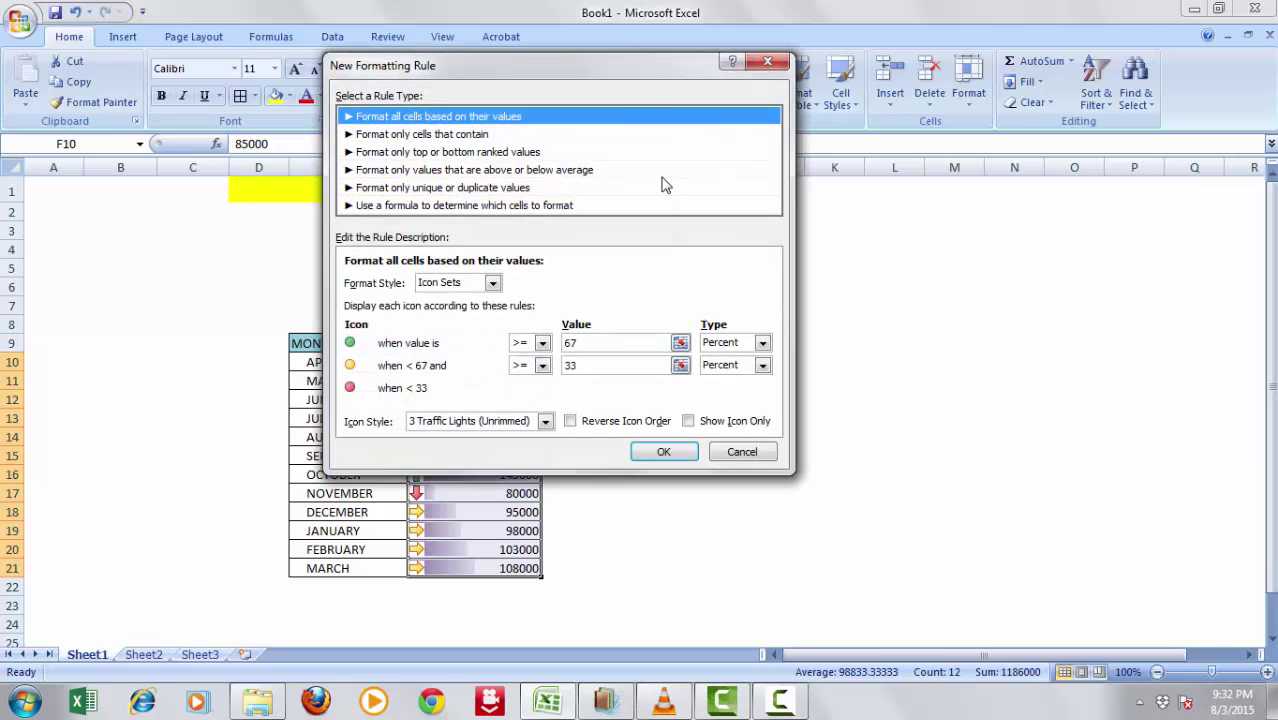
{"action": "left_click_drag", "start_coordinate": [668, 72], "coordinate": [848, 104]}
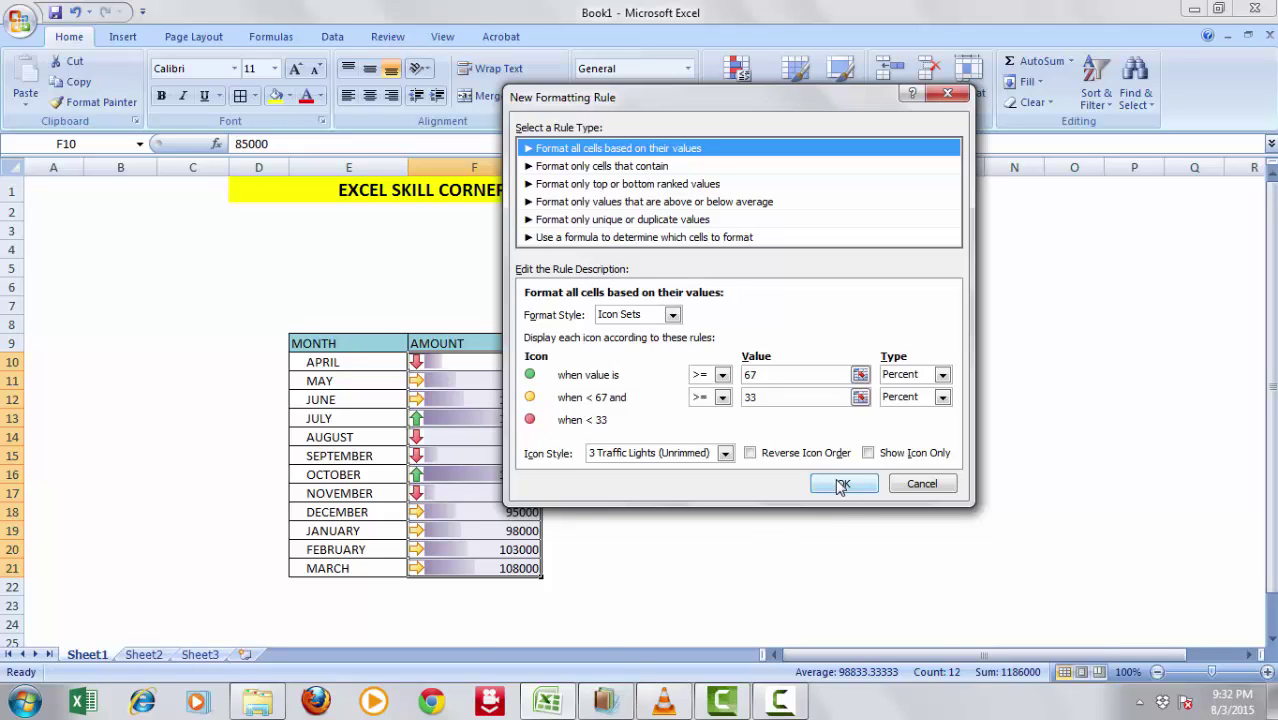
- Highlight duplicate amounts (both 95000 entries) with a peach-orange fill
{"action": "left_click", "coordinate": [664, 222]}
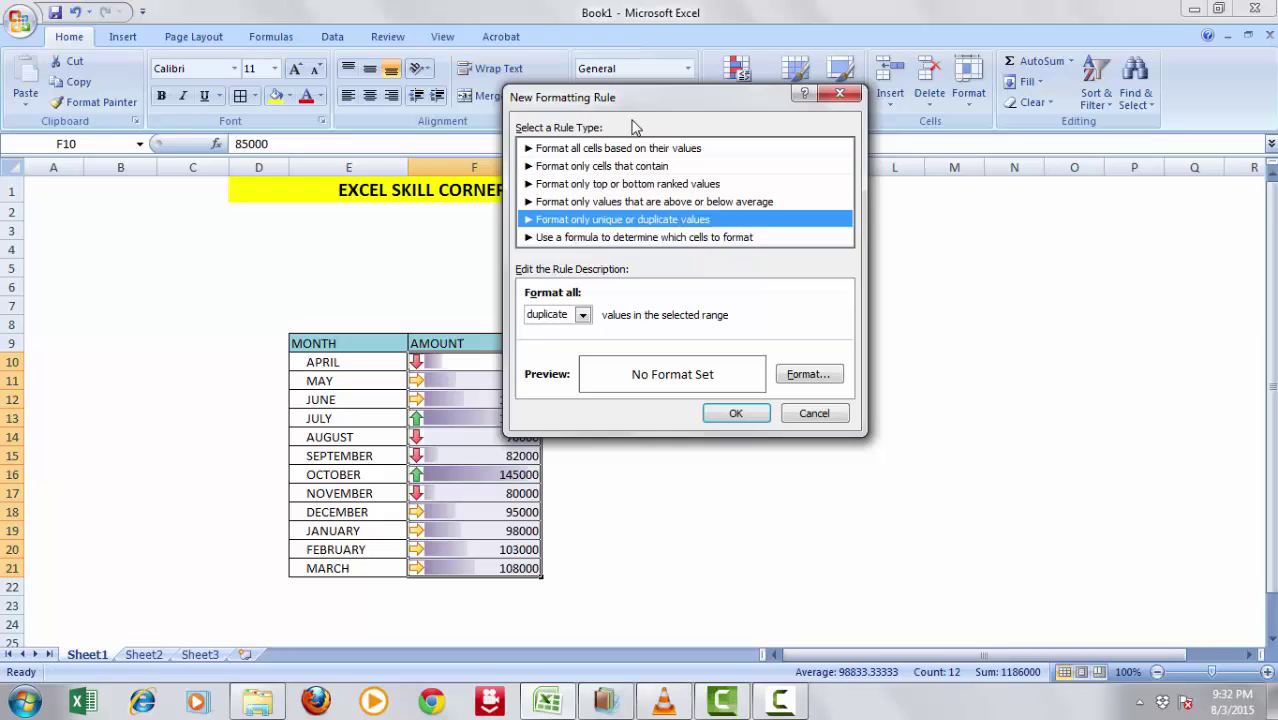
{"action": "left_click_drag", "start_coordinate": [651, 100], "coordinate": [726, 96]}
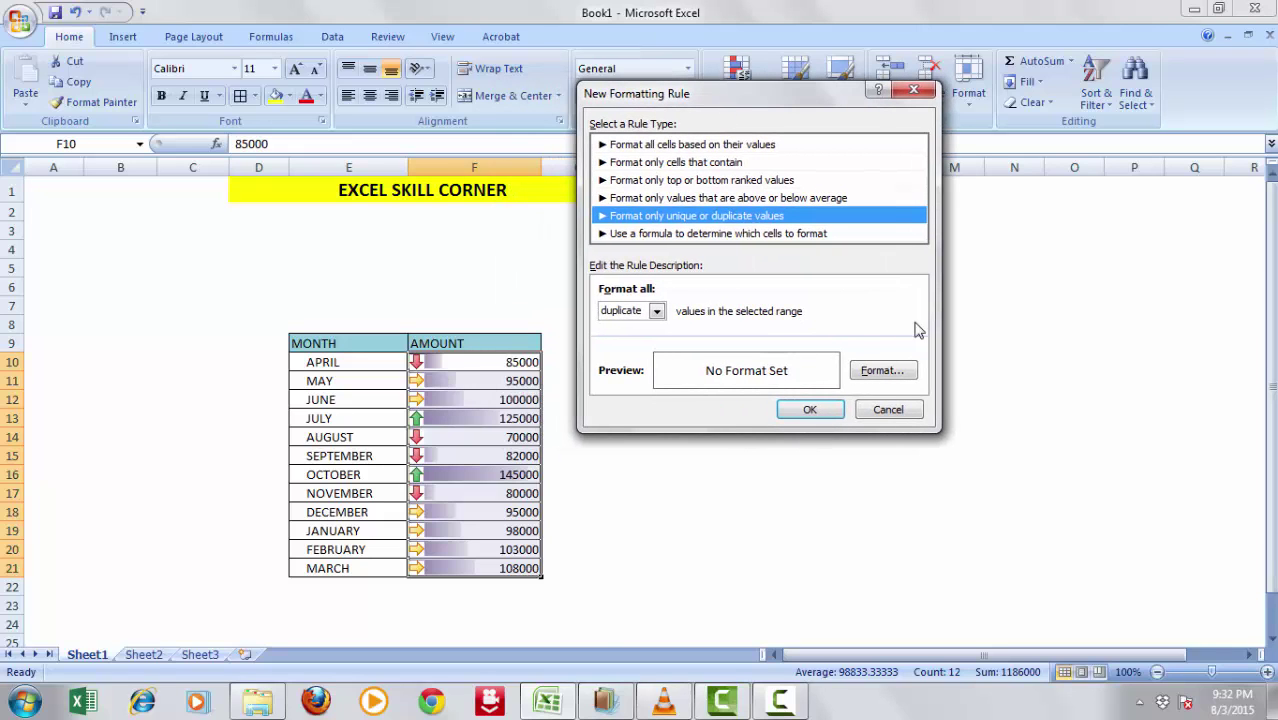
{"action": "left_click", "coordinate": [885, 372]}
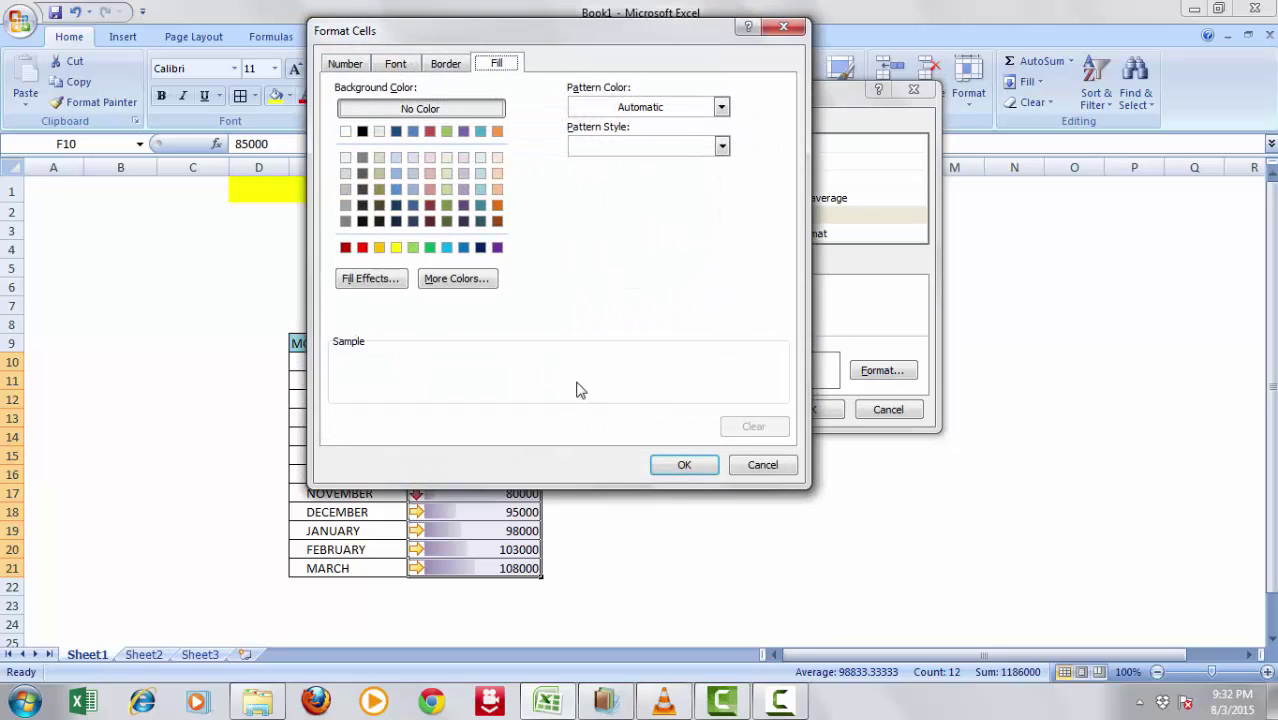
{"action": "left_click", "coordinate": [497, 190]}
{"action": "left_click", "coordinate": [680, 466]}
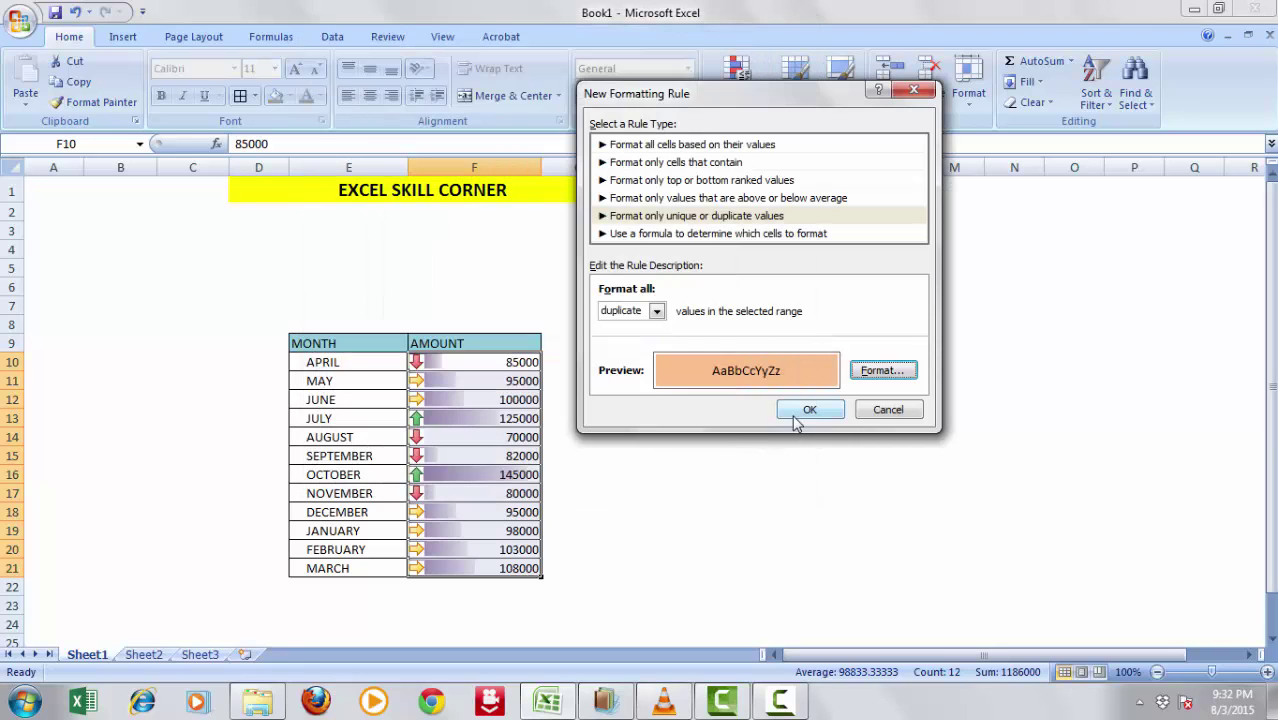
{"action": "left_click", "coordinate": [808, 412]}
{"action": "left_click", "coordinate": [658, 494]}
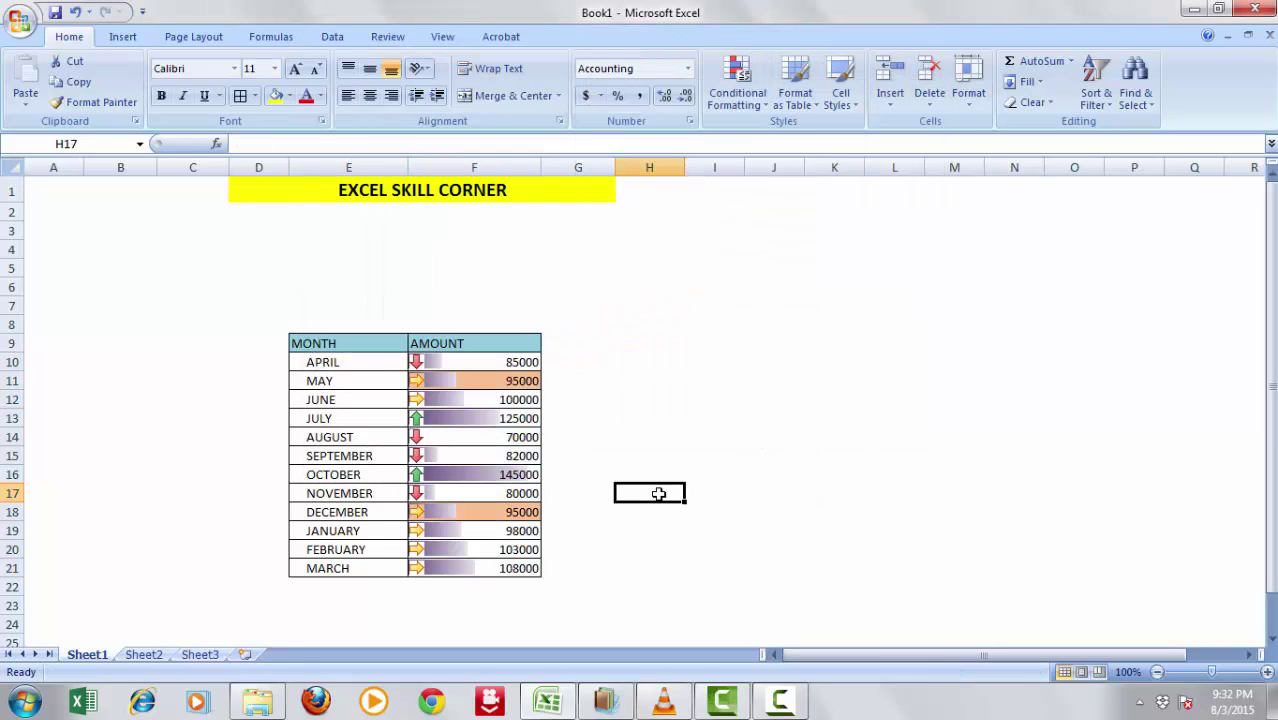
{"action": "left_click", "coordinate": [513, 397]}
{"action": "left_click", "coordinate": [512, 380]}
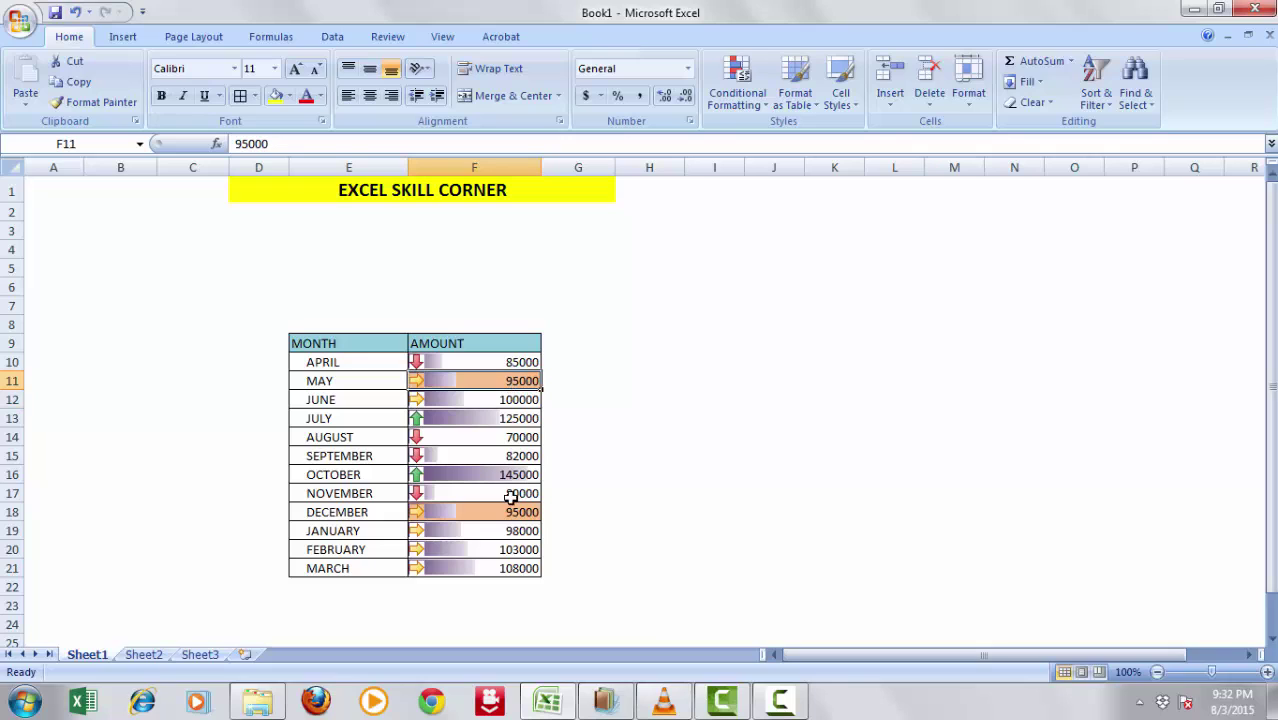
{"action": "left_click", "coordinate": [516, 512]}
{"action": "left_click", "coordinate": [646, 518]}
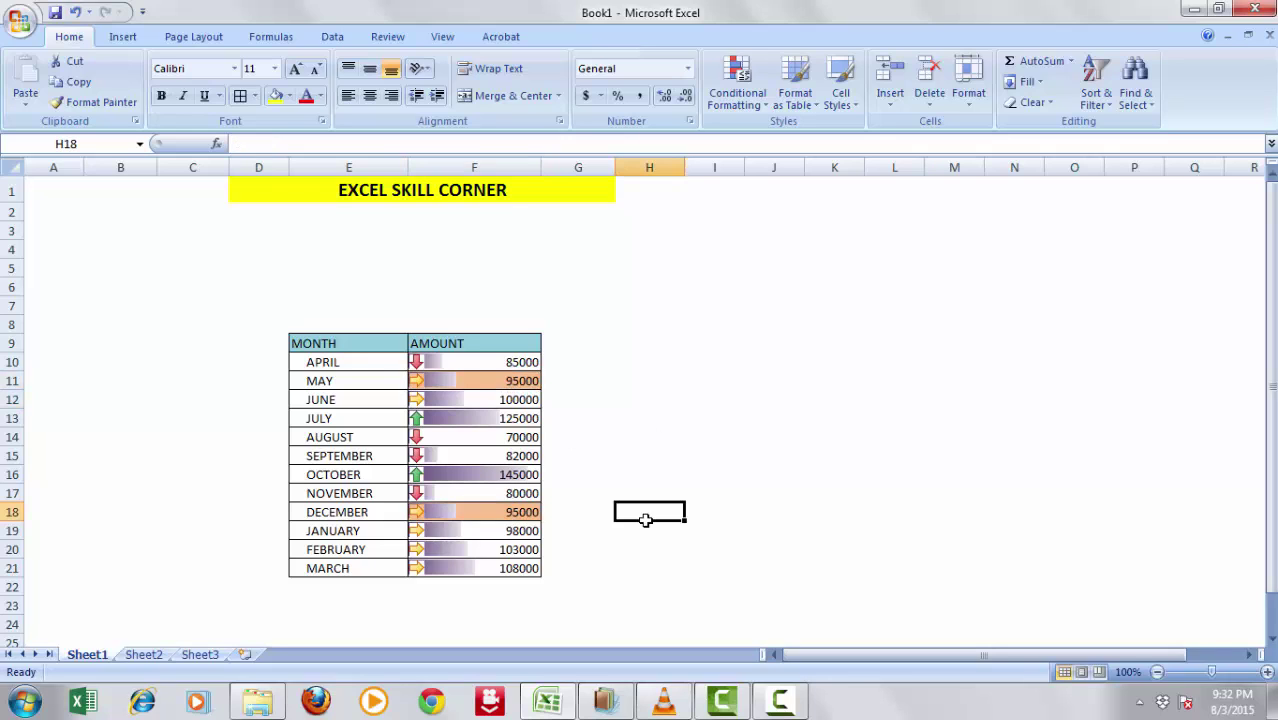
{"action": "left_click", "coordinate": [473, 609]}
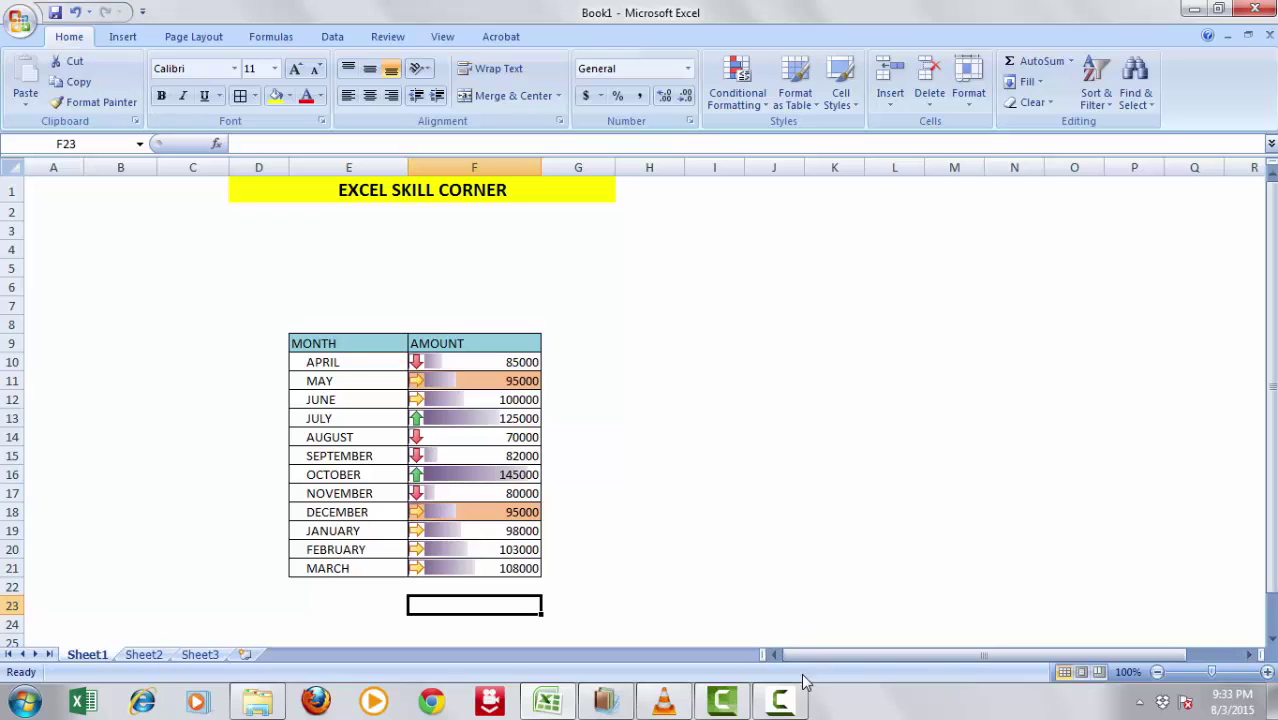
{"action": "left_click", "coordinate": [679, 402]}
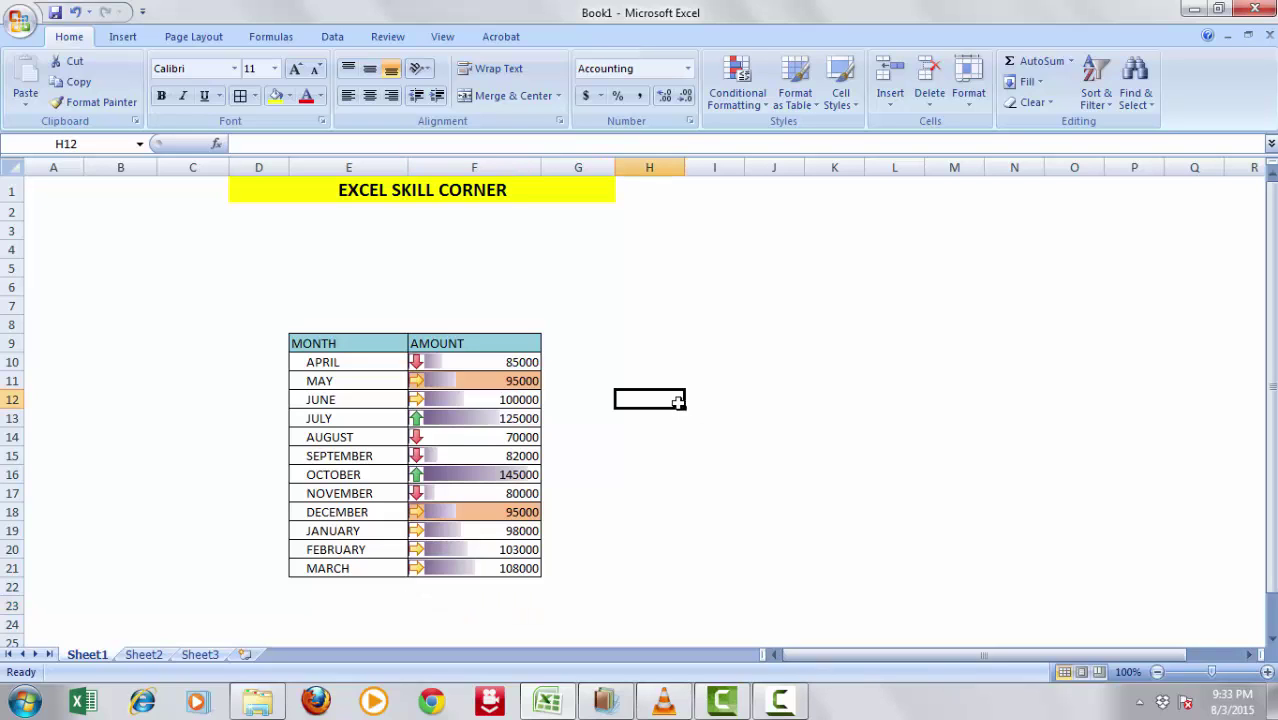
{"action": "left_click", "coordinate": [588, 363]}
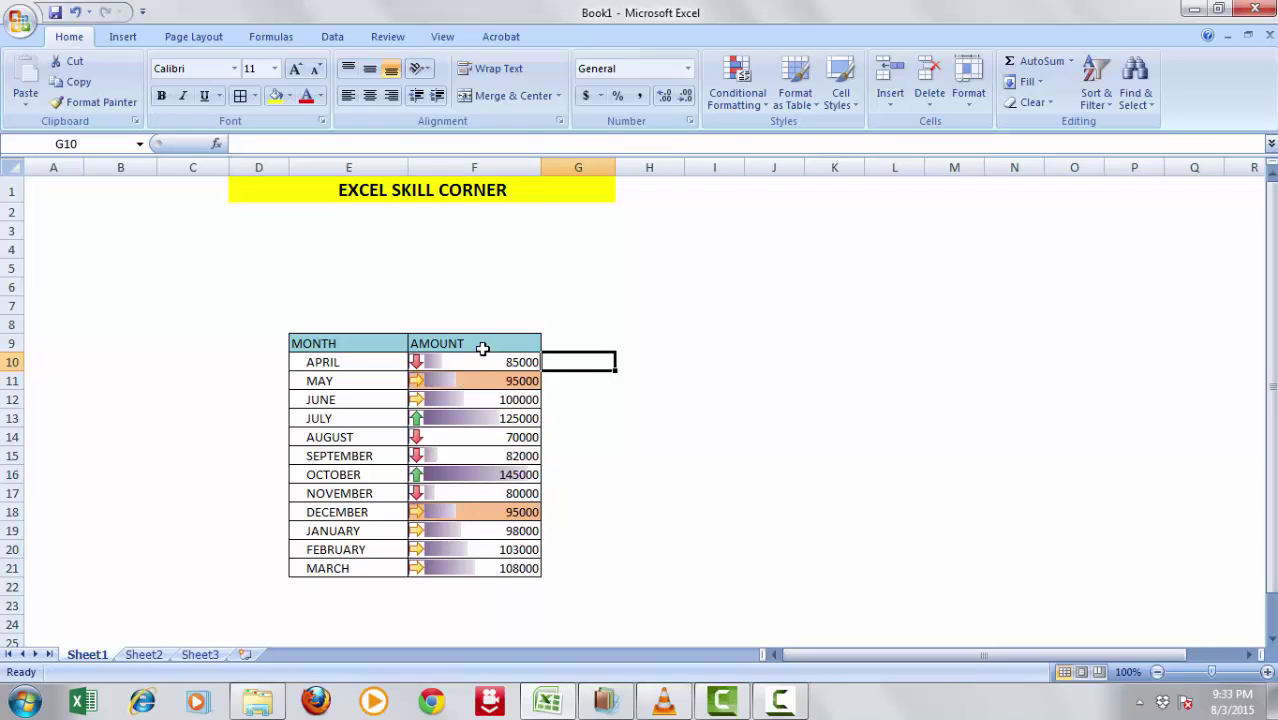
{"action": "left_click_drag", "start_coordinate": [482, 357], "coordinate": [417, 557]}
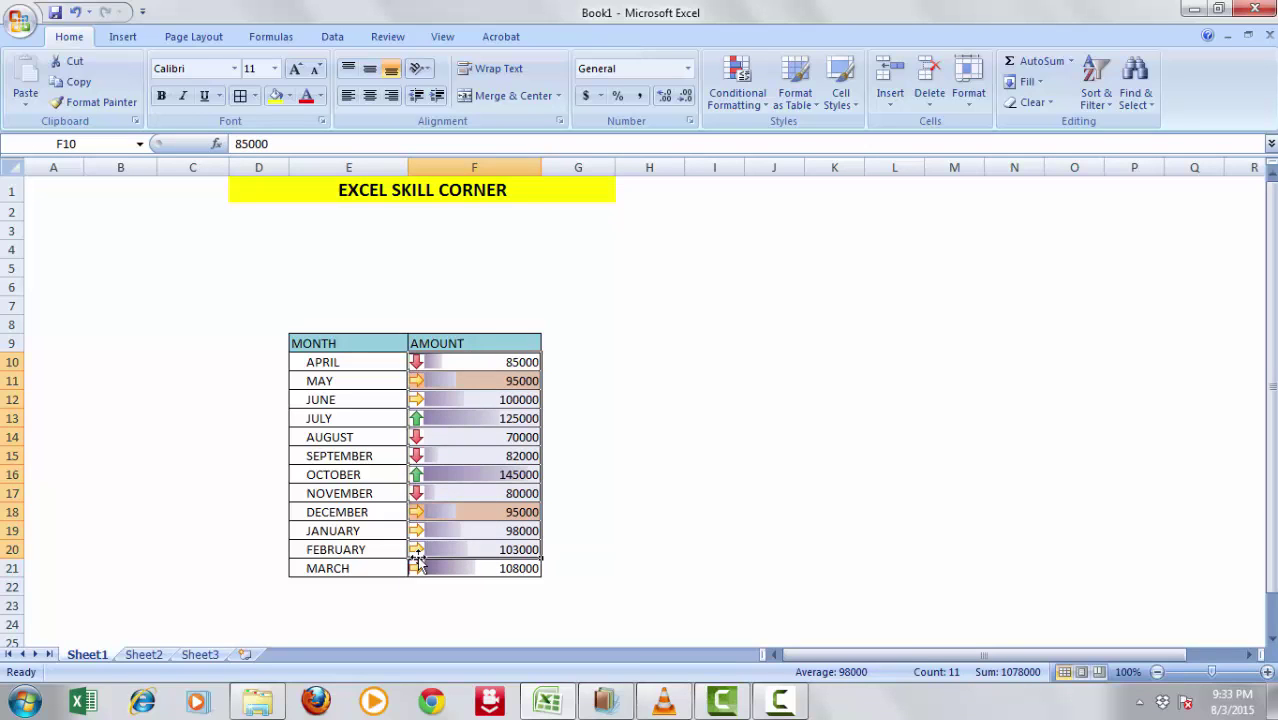
{"action": "left_click", "coordinate": [800, 705]}
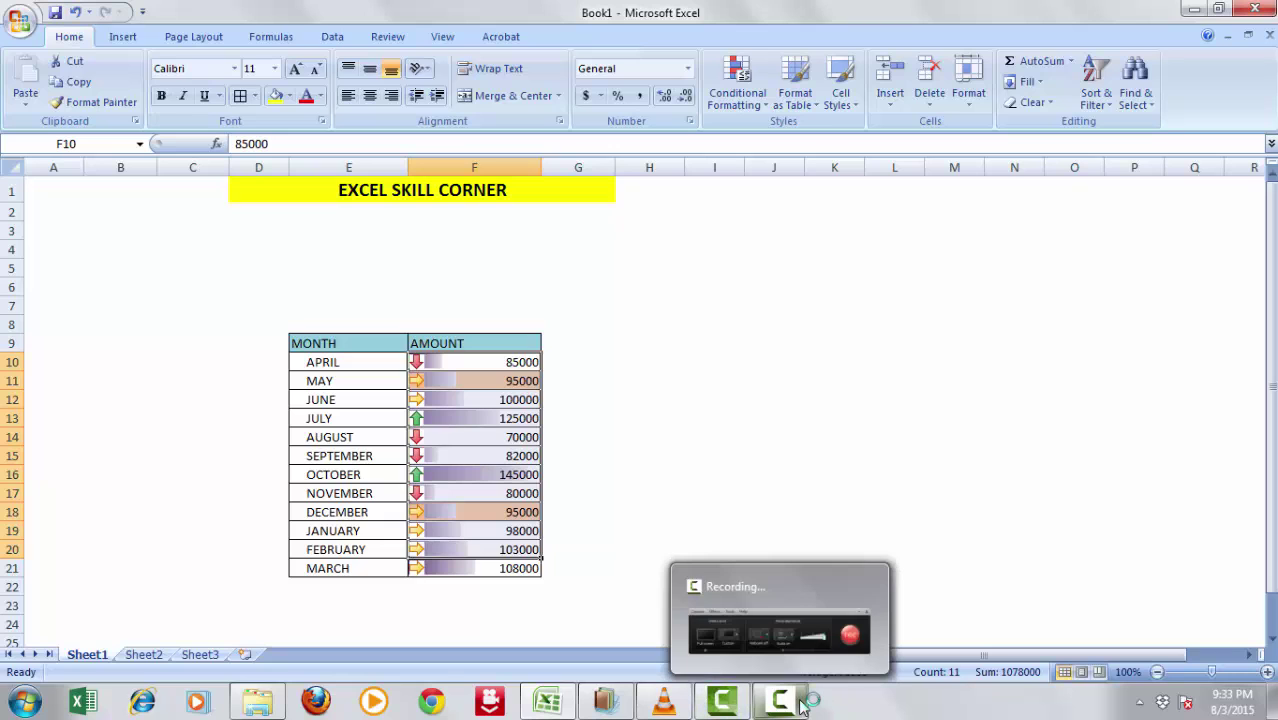